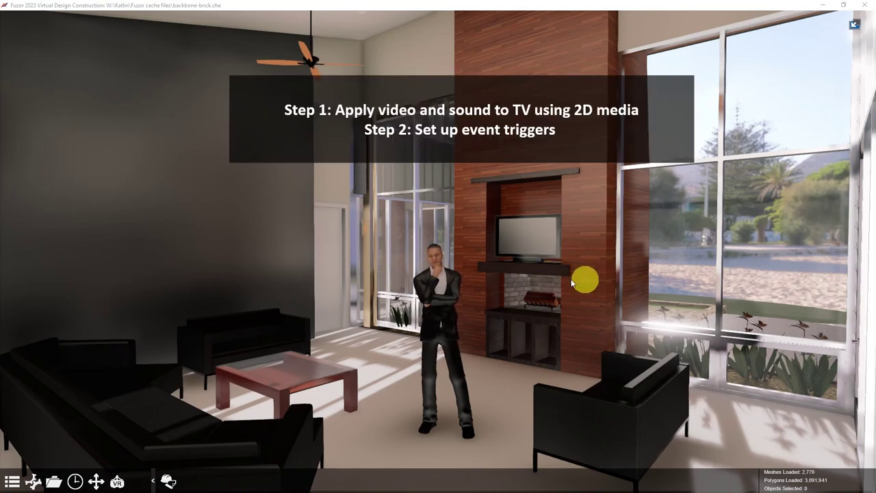
Drag and scroll the camera in close to the TV above the fireplace.
mouse_move(558, 280)
left_mouse_down()
mouse_move(444, 280)
mouse_move(472, 282)
left_mouse_up()
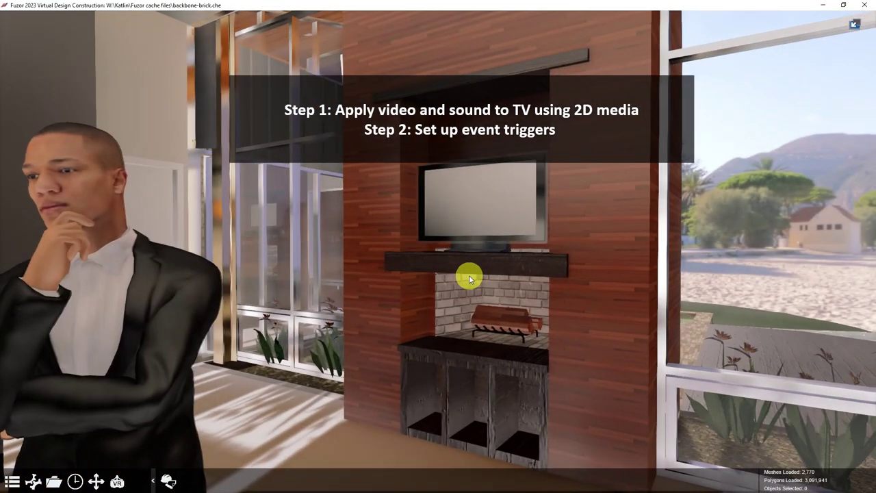
scroll(473, 280, "up", 2)
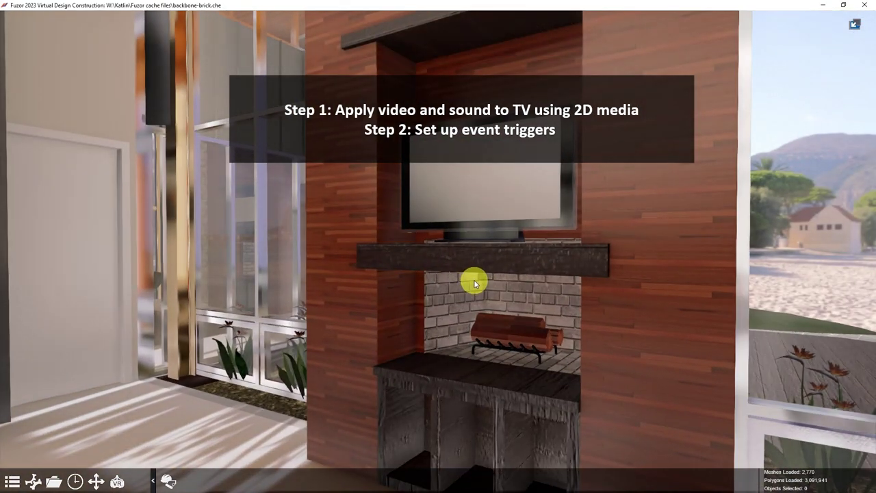
scroll(475, 280, "up", 2)
scroll(496, 291, "up", 2)
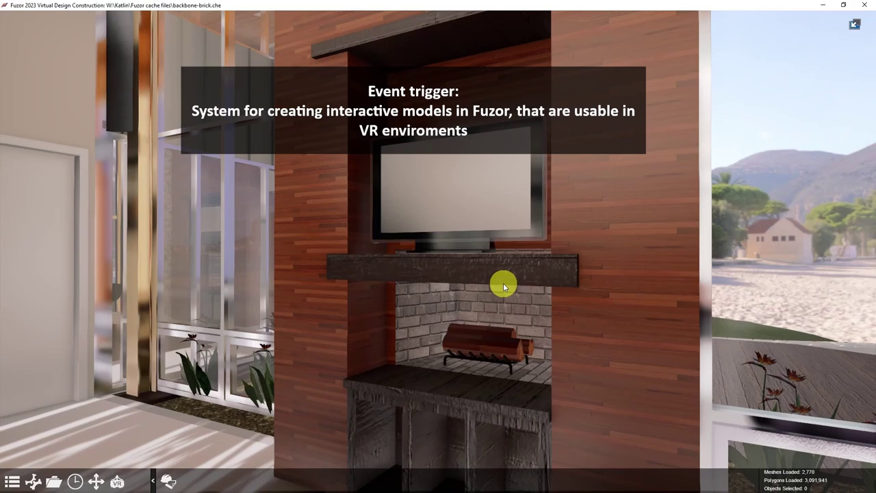
Create a 2D media screen over the TV that plays the All Revised-12 video.
left_click(12, 481)
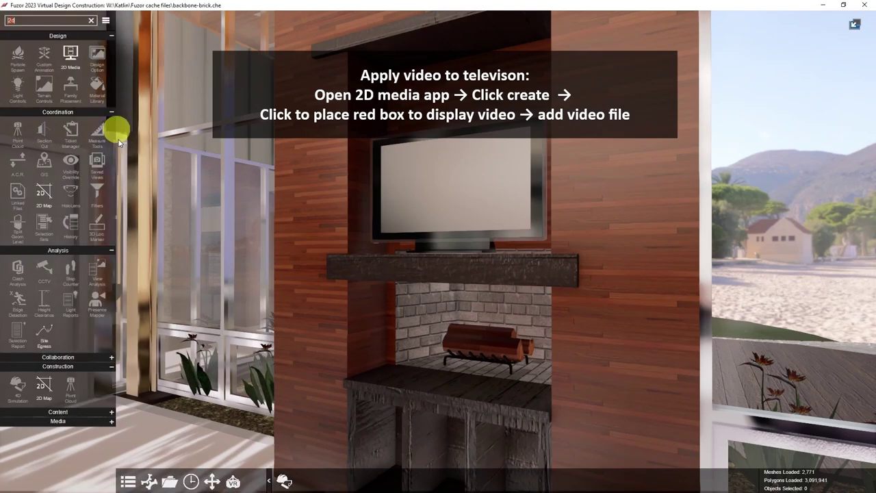
left_click(70, 55)
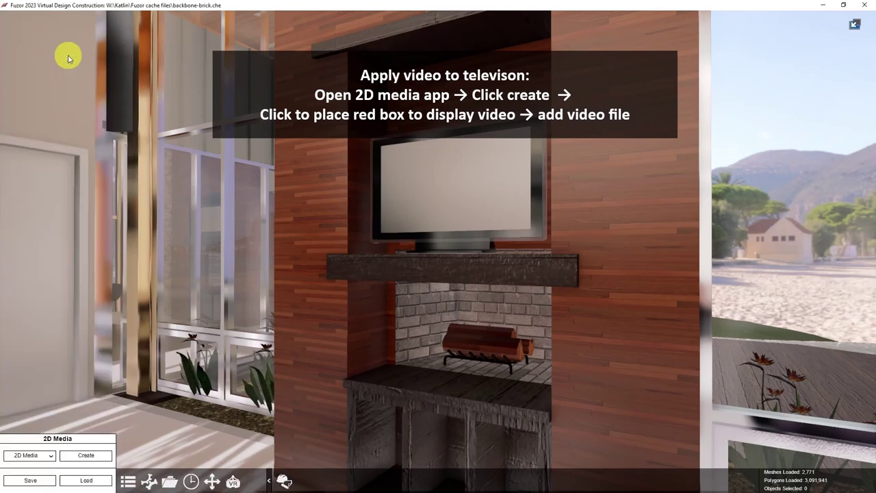
left_click(94, 458)
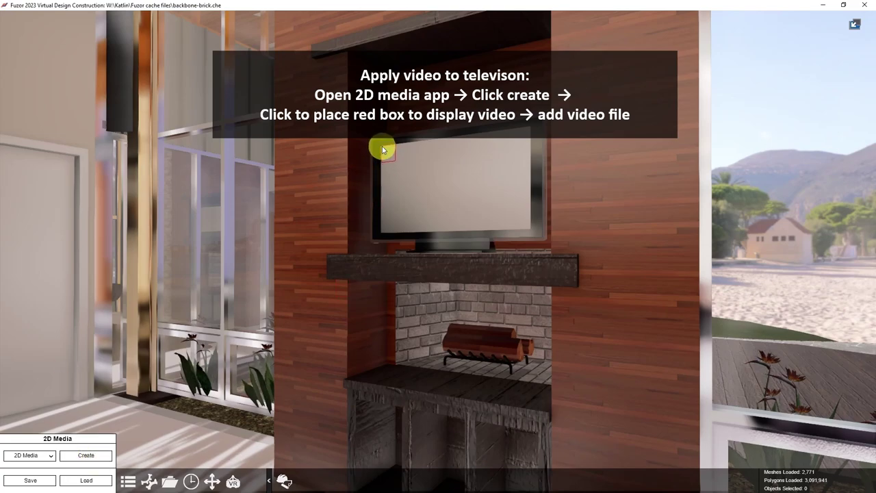
left_click_drag(383, 150, 532, 230)
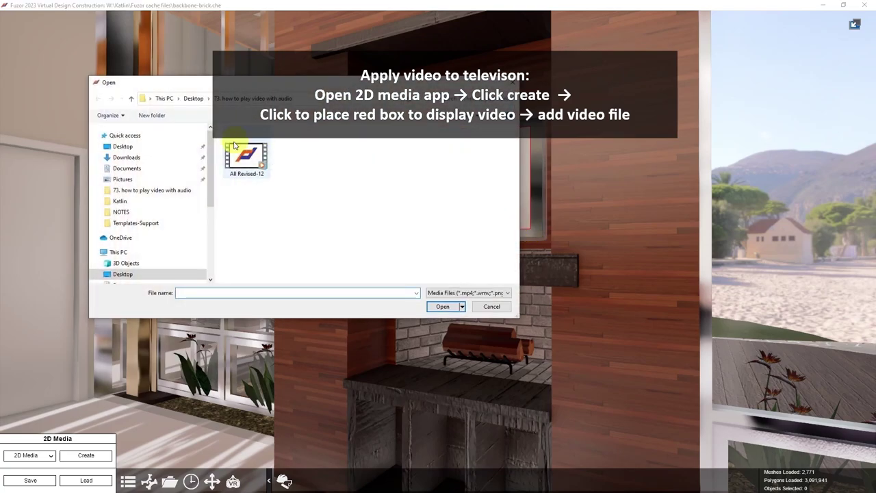
left_click(229, 158)
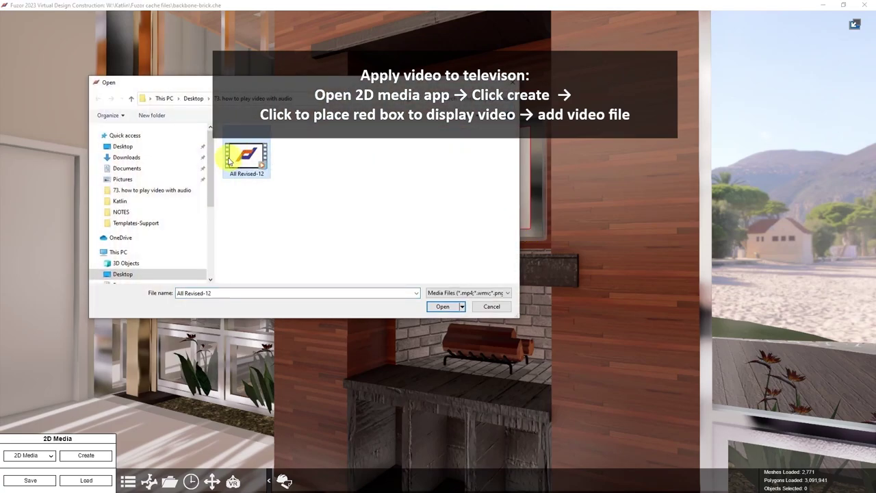
left_click(449, 306)
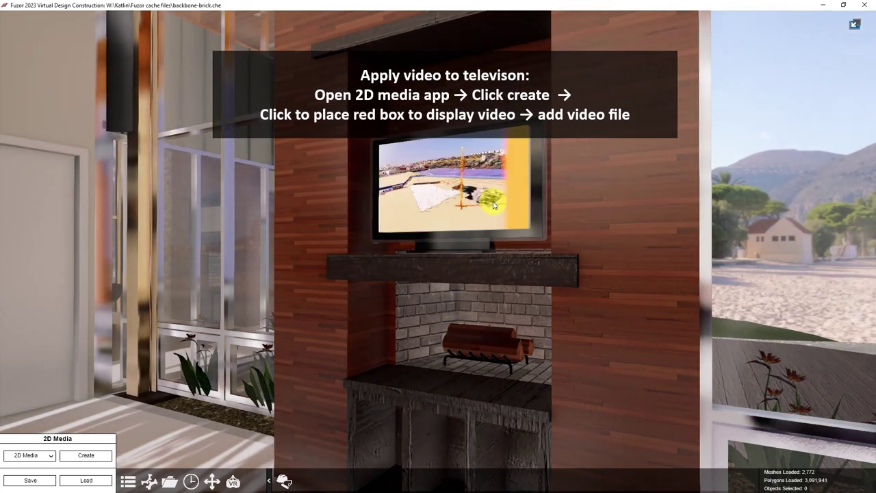
Turn the screen's sound source on and attach the video's matching MP3 audio file.
left_click(463, 191)
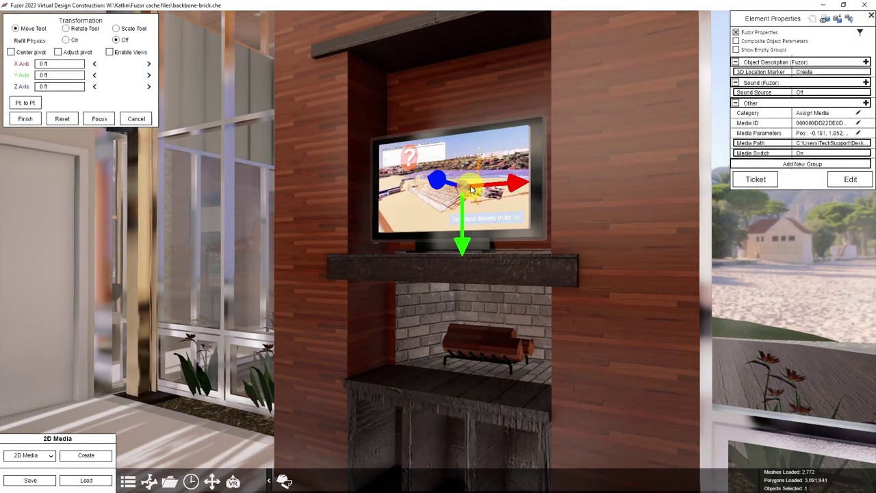
left_click(805, 93)
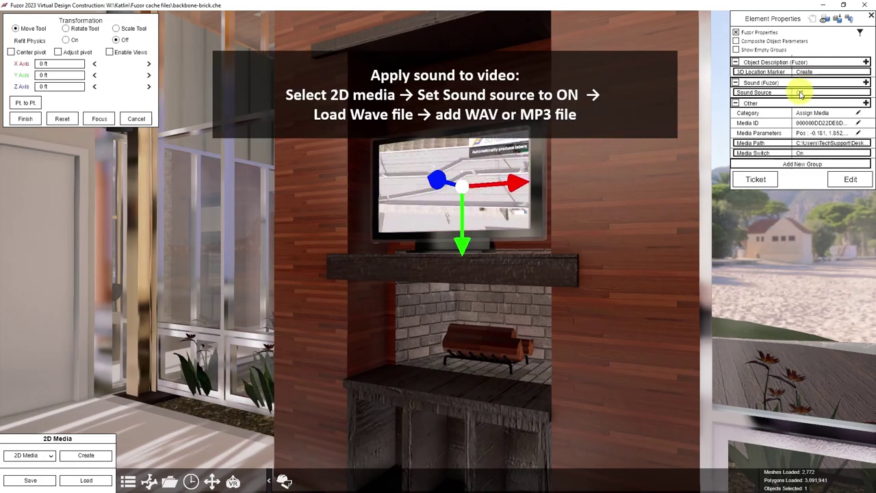
left_click(804, 93)
left_click(801, 94)
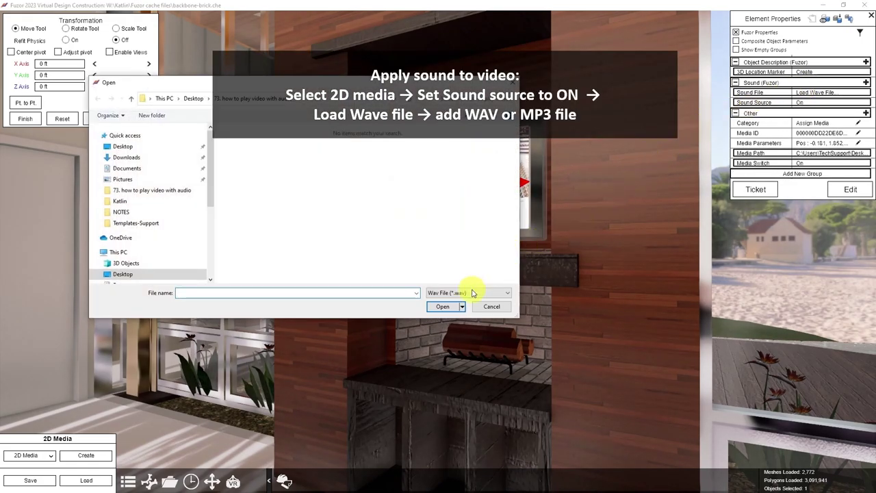
left_click(494, 294)
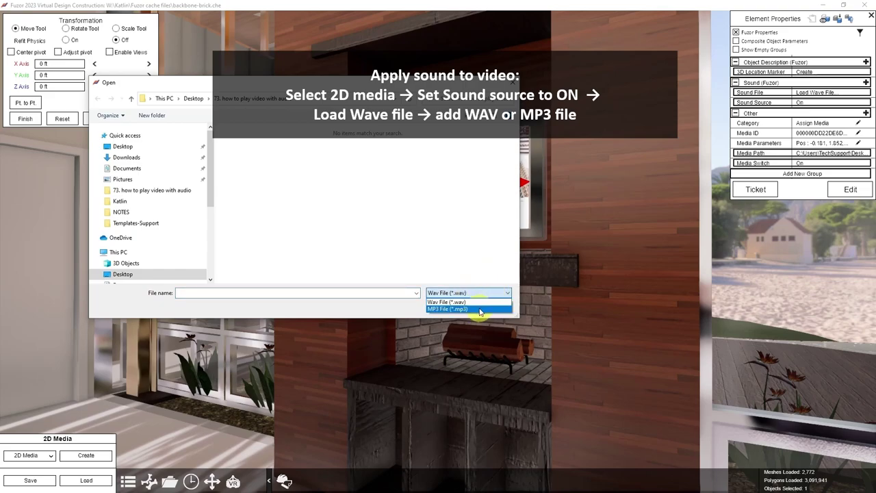
left_click(480, 312)
left_click(241, 167)
left_click(442, 307)
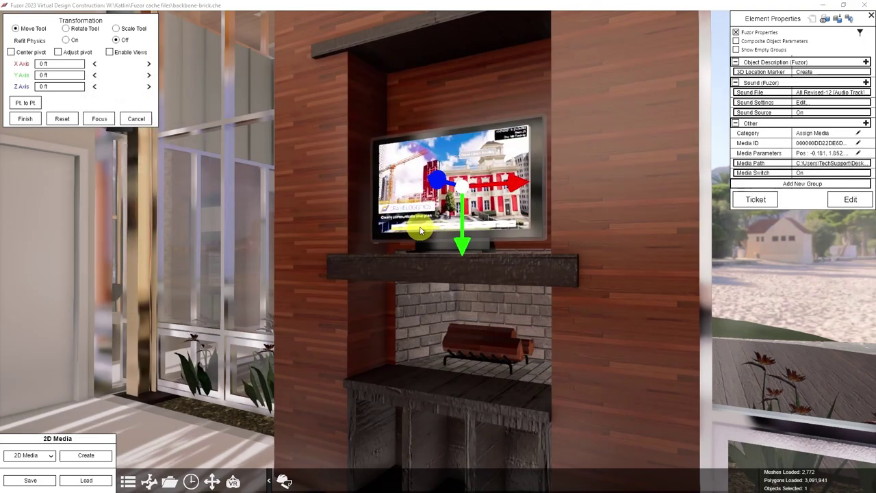
Search the apps for 'eve' and open the Event Trigger app.
left_click(127, 483)
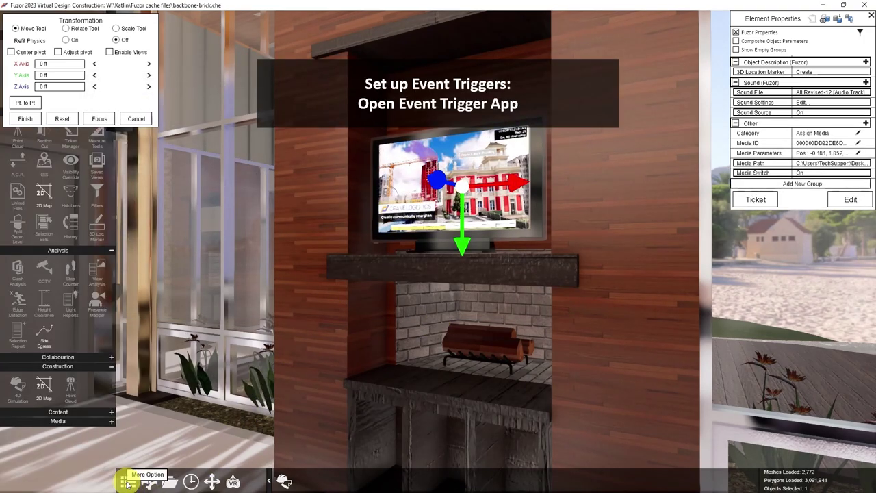
left_click(136, 118)
left_click(8, 21)
type("eve")
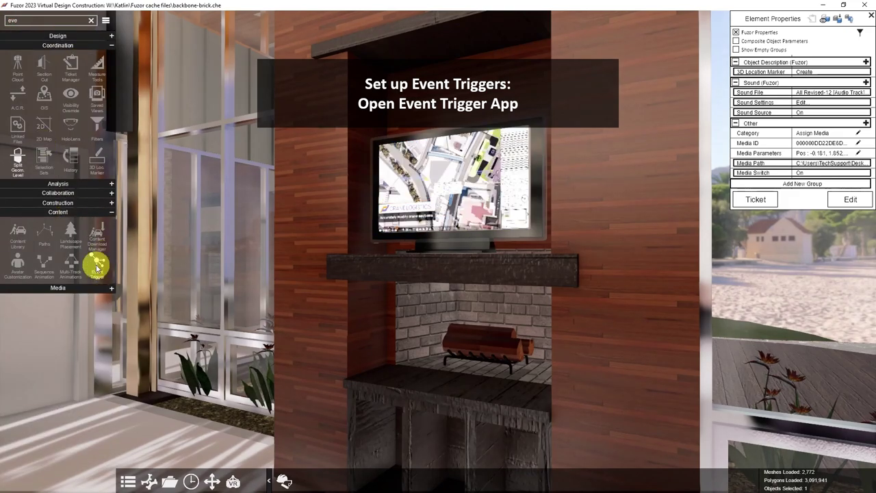
left_click(97, 268)
Add a trigger named 'initial load' that fires on Initial Load Event.
left_click(25, 482)
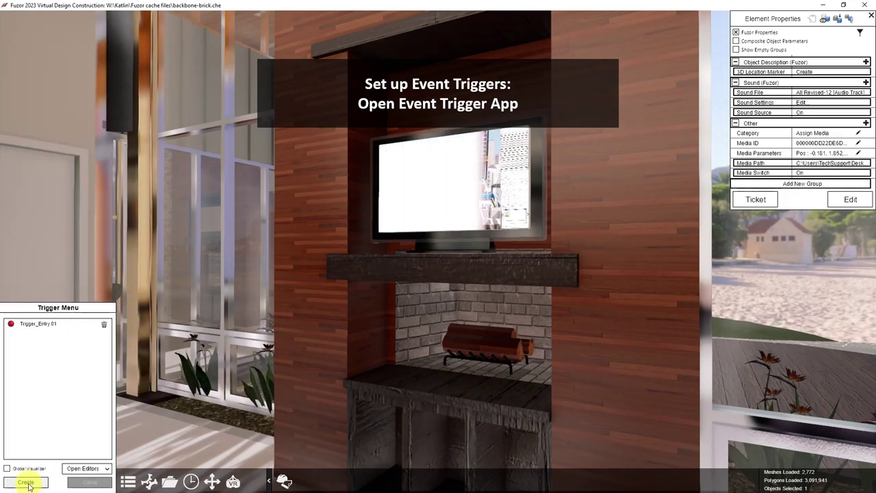
left_click(53, 326)
type("init")
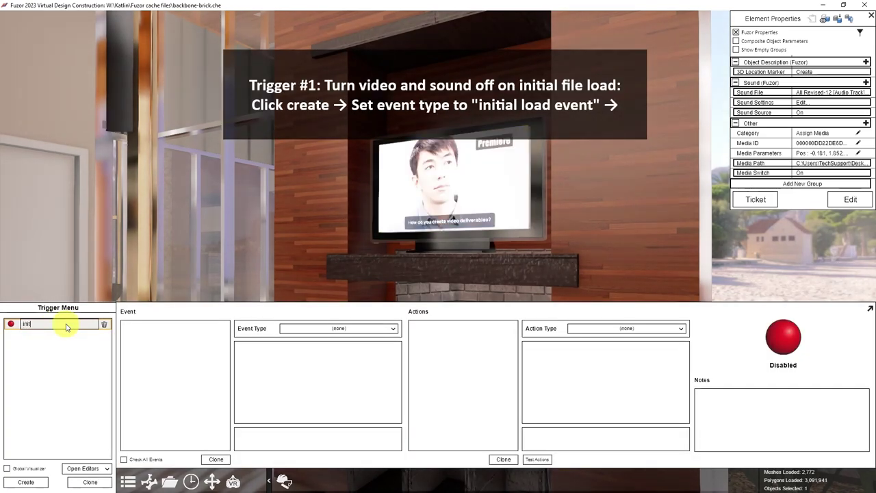
type("ial load")
key("Return")
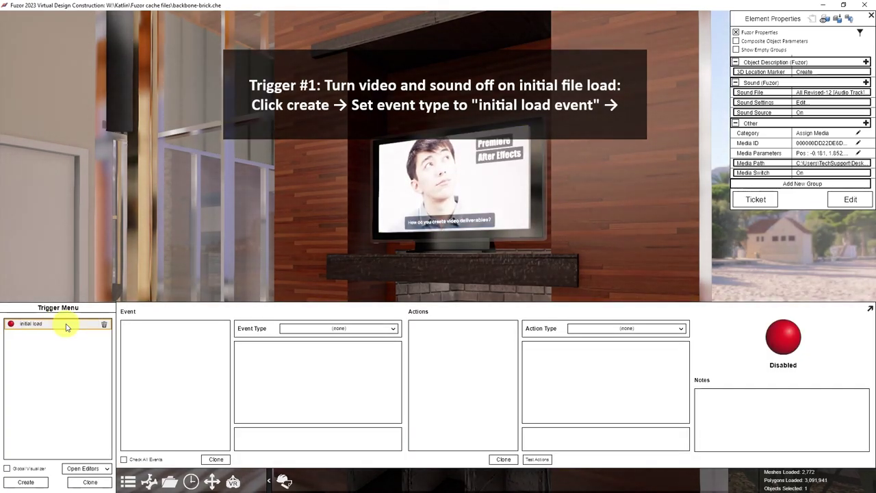
left_click(312, 329)
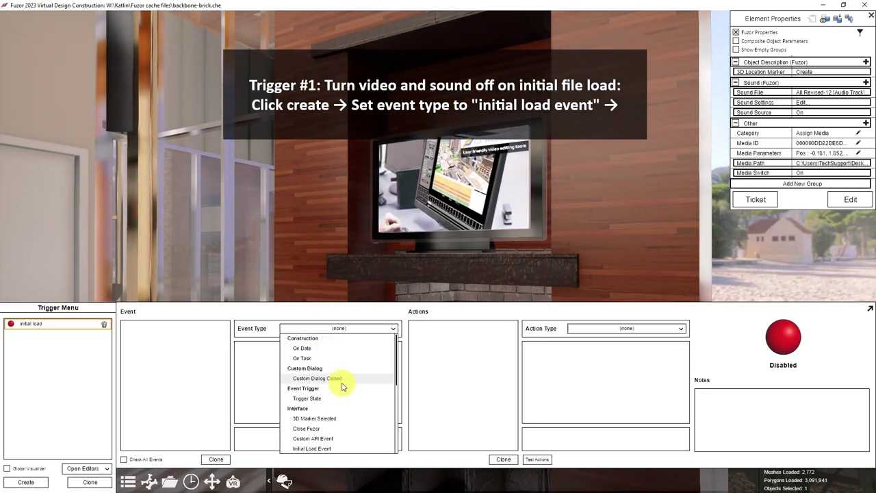
scroll(342, 387, "down", 1)
left_click(323, 420)
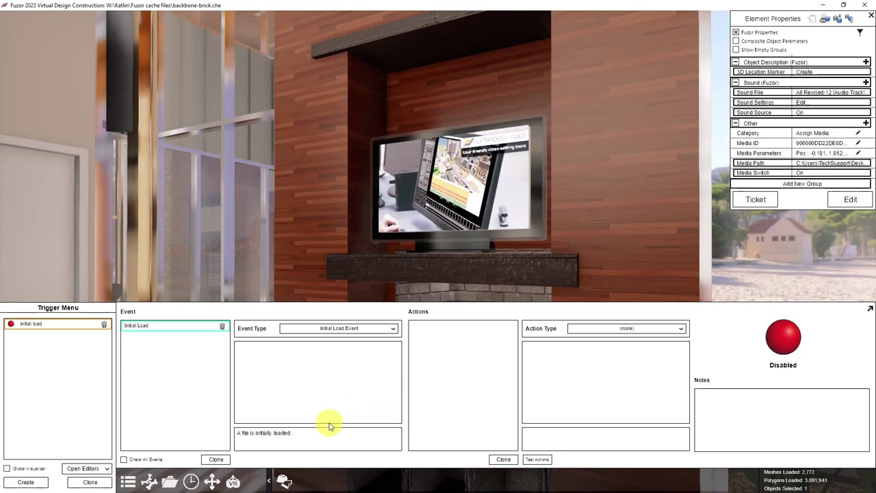
Add a Play Object Sound action for the TV screen, set to False.
left_click(614, 328)
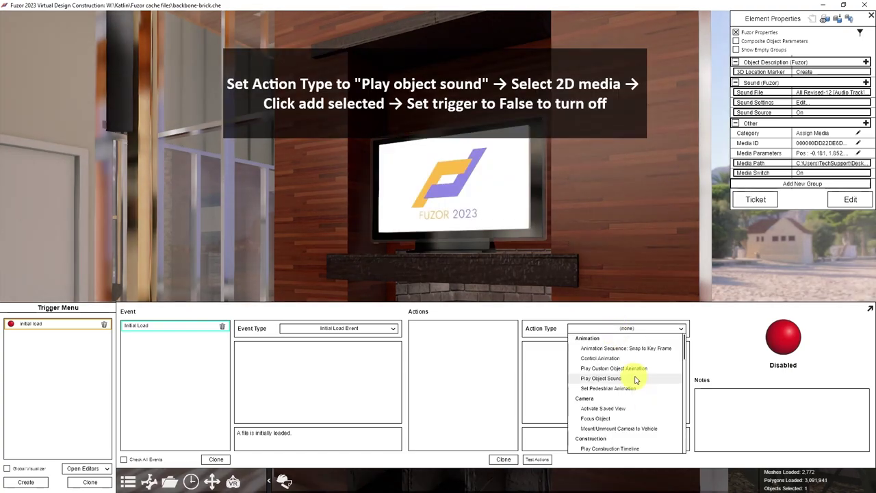
left_click(613, 378)
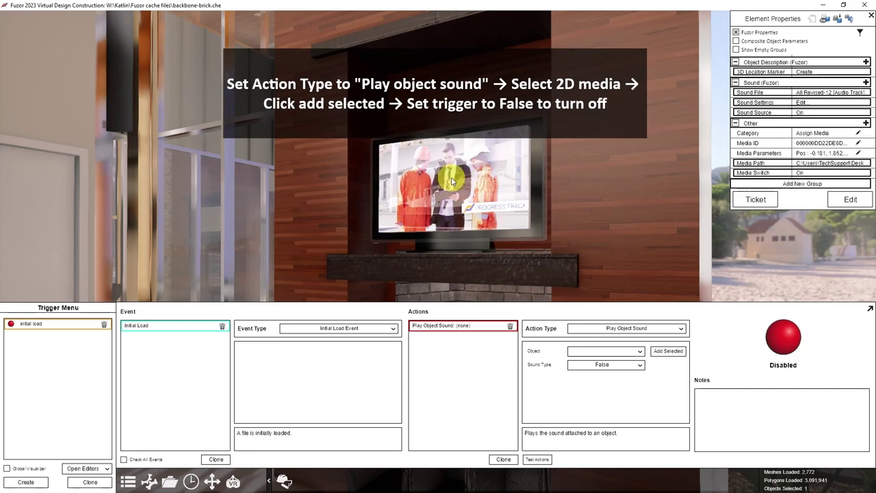
left_click(490, 183)
left_click(662, 351)
left_click(629, 367)
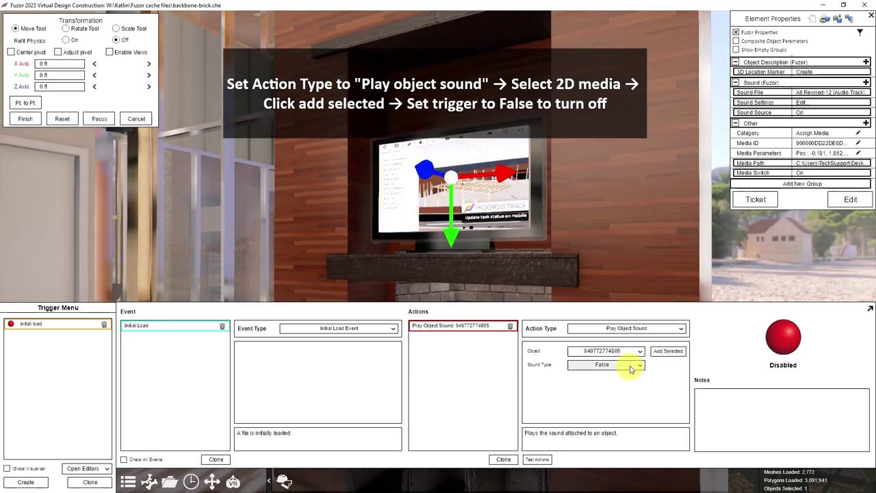
left_click(631, 368)
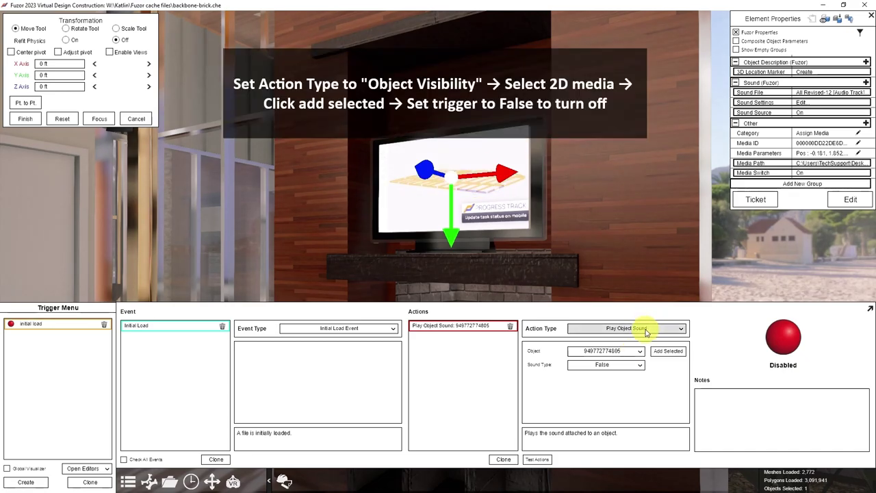
Add an Object Visibility action for the TV screen and enable the trigger.
left_click(645, 332)
scroll(633, 417, "down", 3)
scroll(633, 418, "down", 3)
scroll(633, 417, "down", 3)
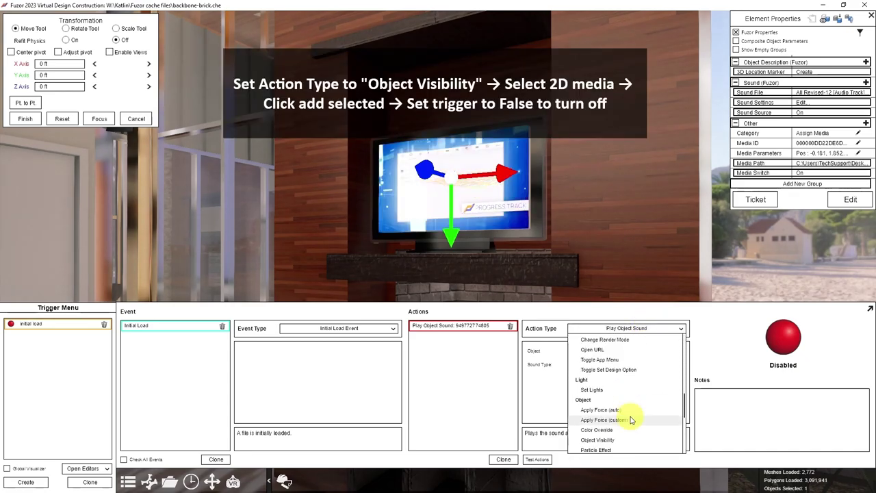
scroll(623, 404, "down", 2)
left_click(609, 382)
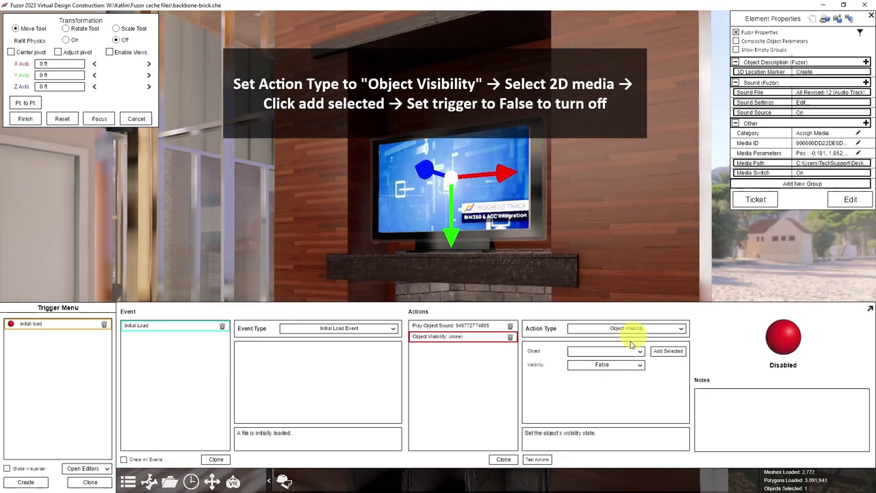
left_click(665, 351)
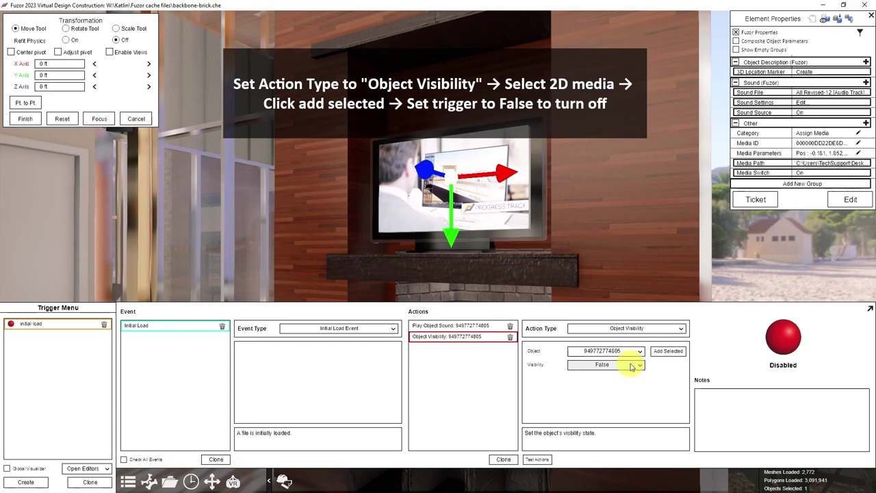
left_click(791, 337)
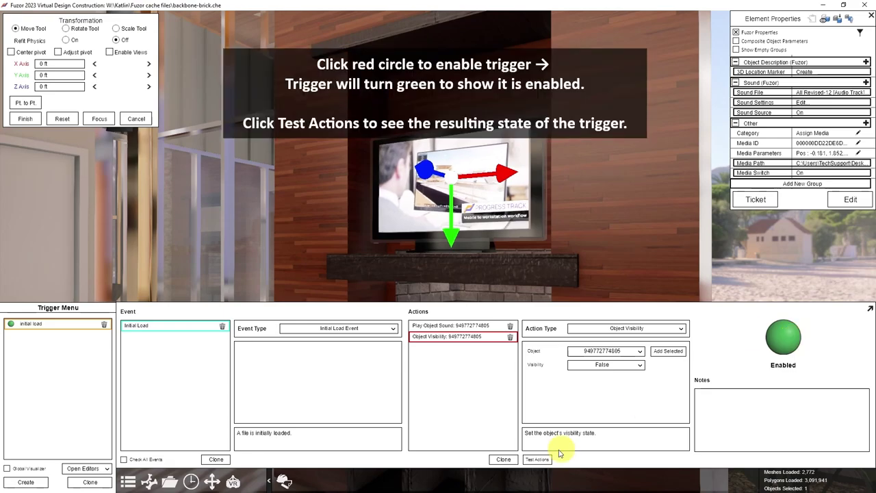
Test the trigger's actions, then try a Play Media action with Loop False and delete it.
left_click(538, 459)
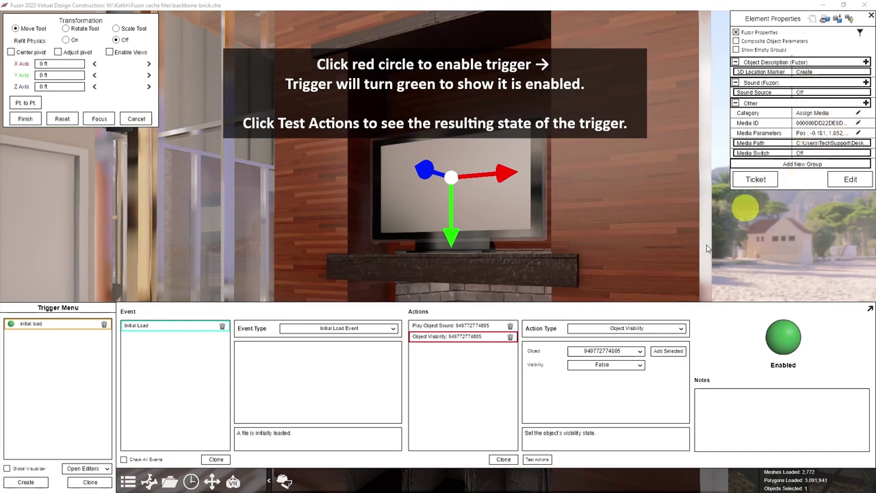
left_click(642, 329)
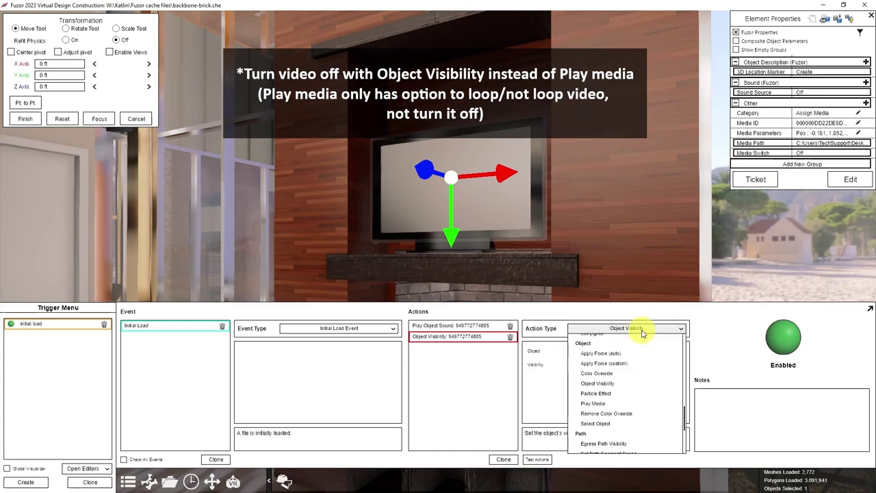
left_click(627, 405)
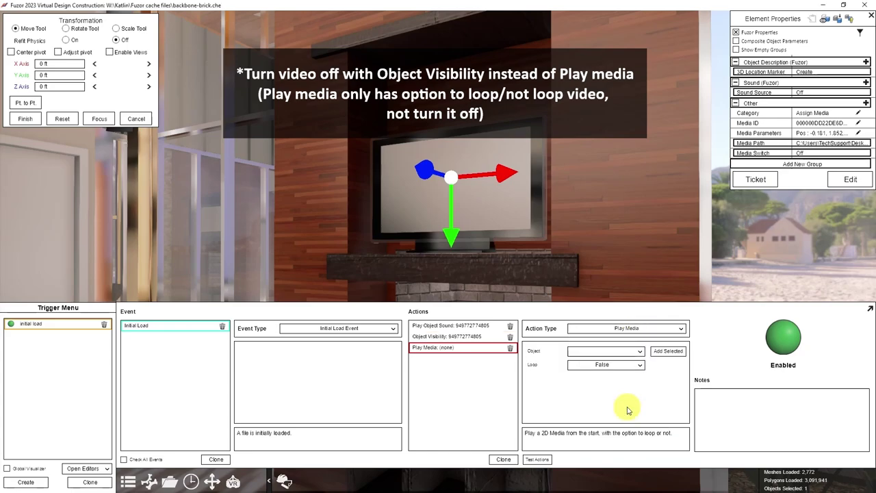
left_click(628, 369)
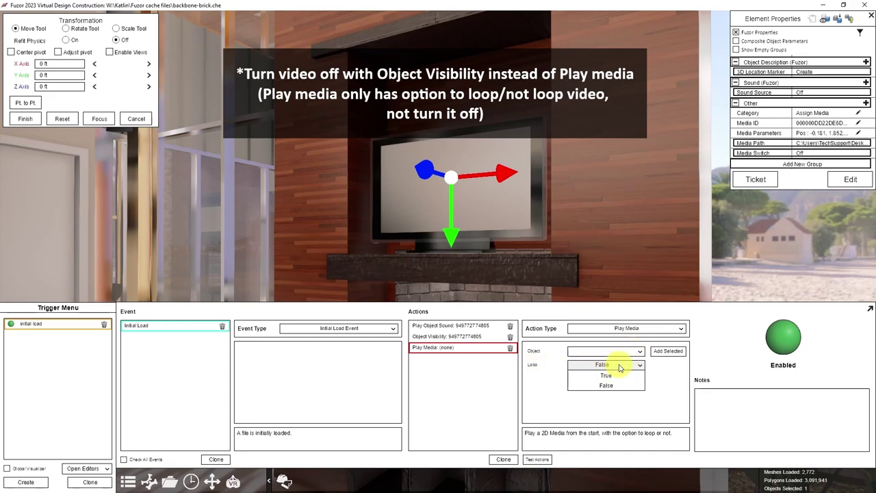
left_click(640, 370)
left_click(510, 349)
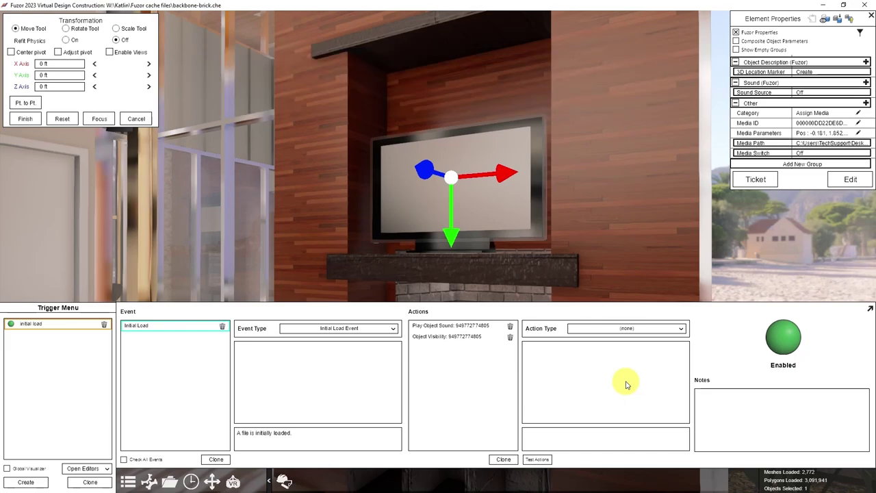
Create Custom Dialog 2 from the Multi-Selection Dialog template.
left_click(91, 469)
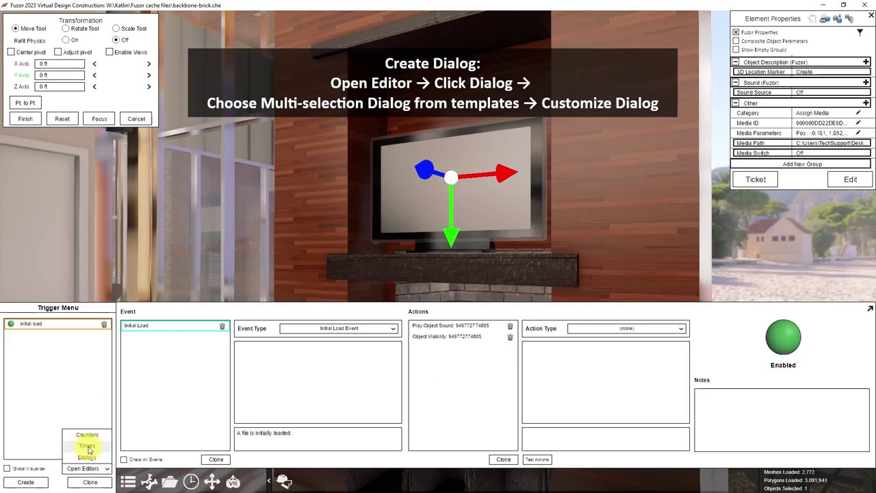
left_click(87, 457)
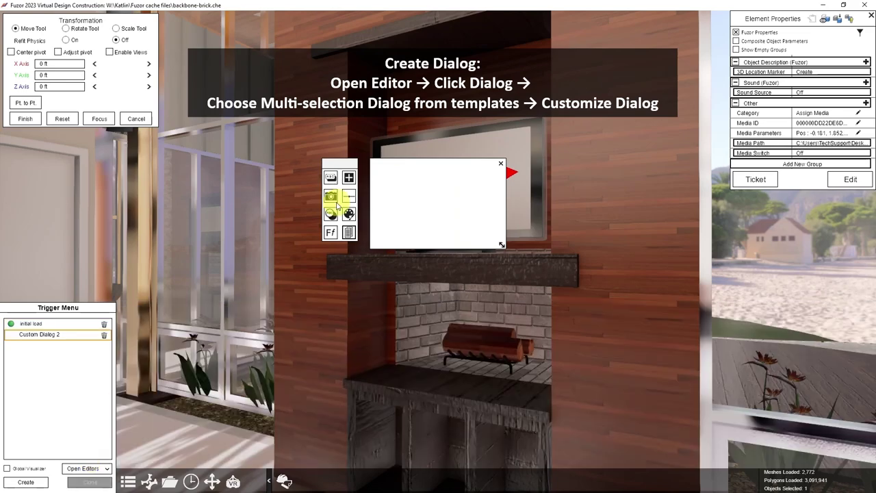
left_click(349, 234)
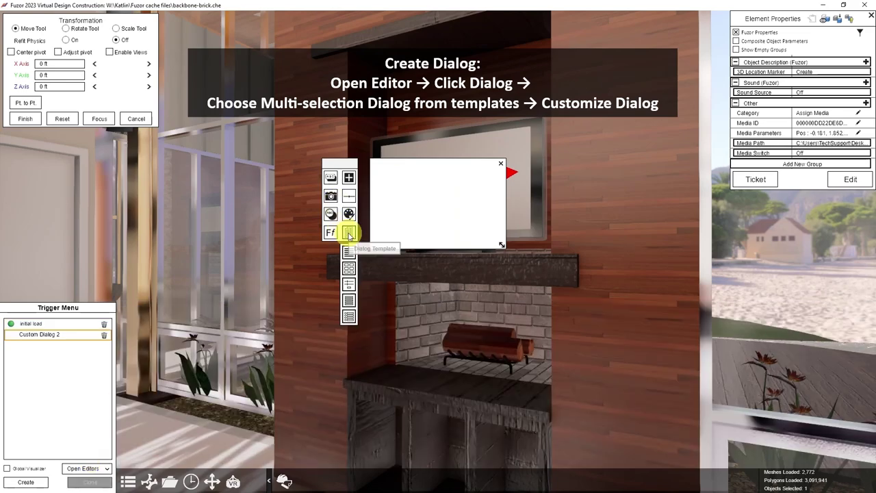
left_click(349, 268)
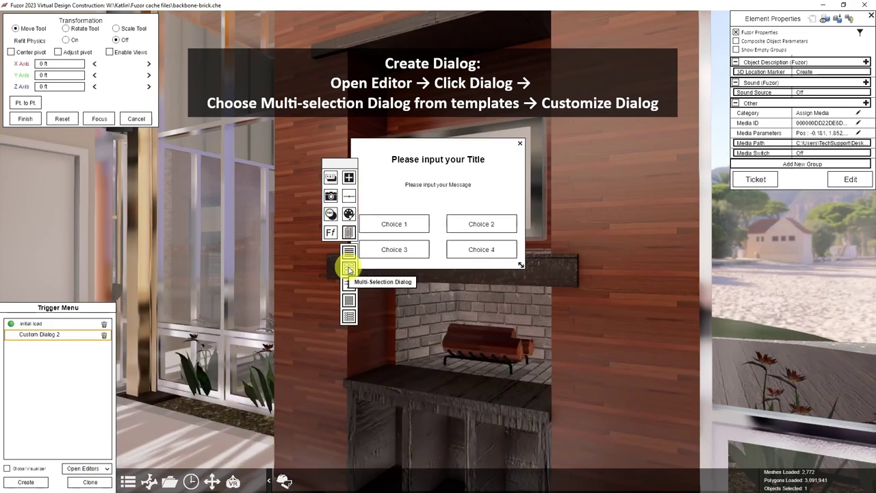
Delete the Choice 3 and Choice 4 buttons.
left_click(393, 249)
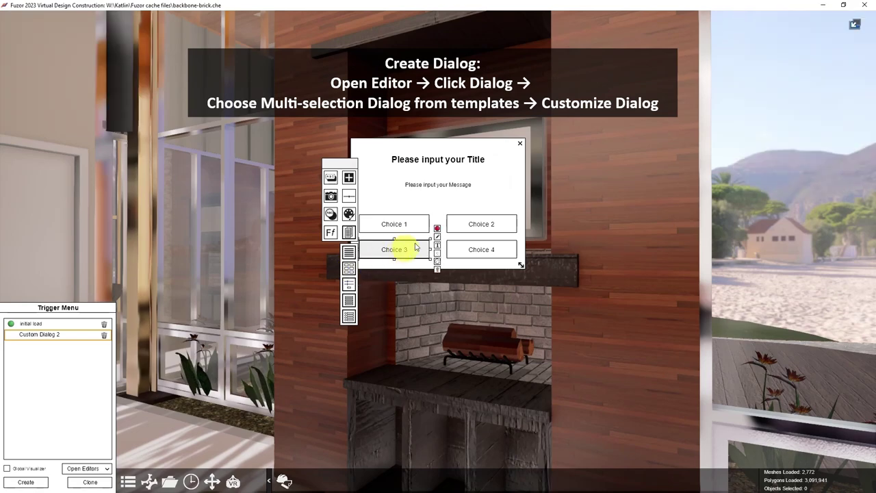
left_click(436, 269)
left_click(499, 249)
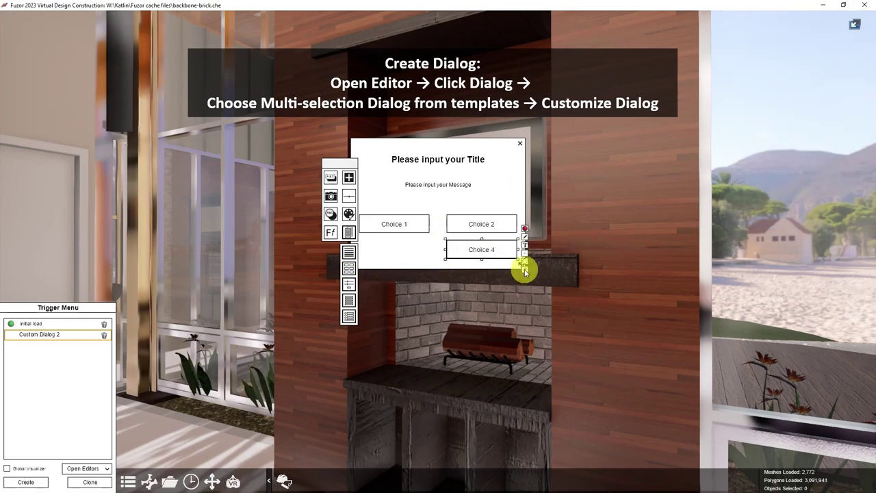
left_click(524, 270)
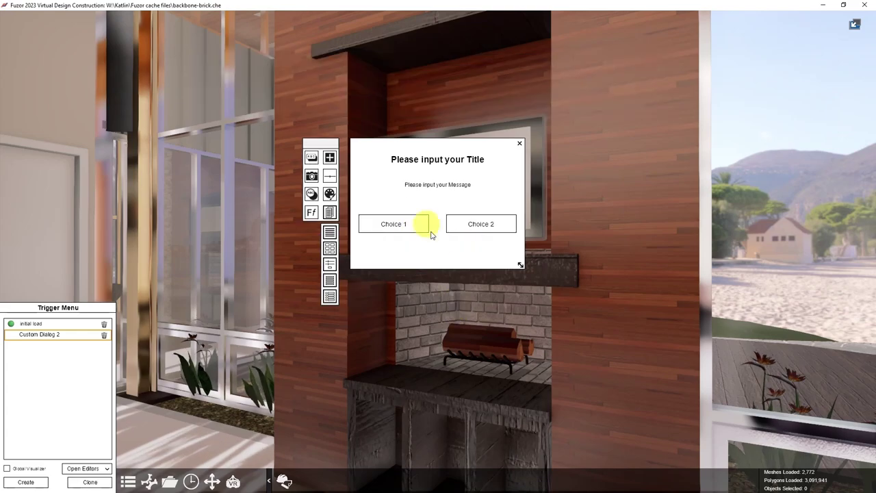
Relabel Choice 1 as 'Play video' and Choice 2 as 'Stop Video'.
left_click(416, 229)
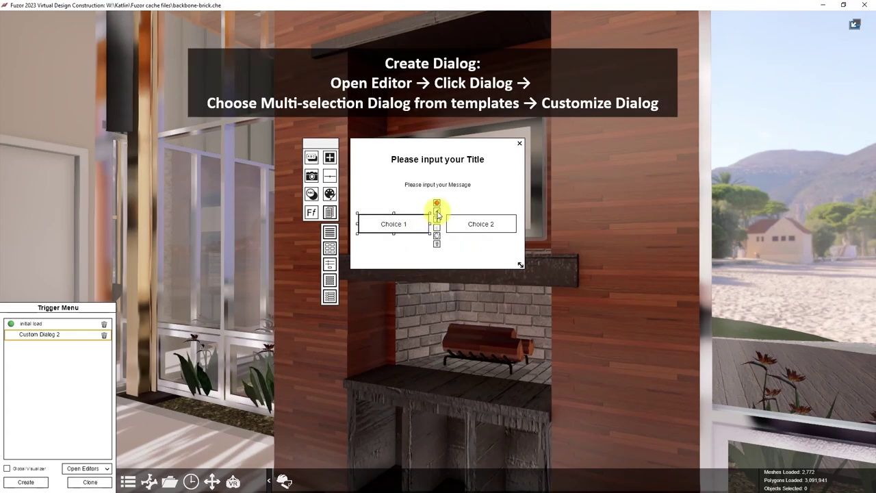
left_click(438, 213)
left_click_drag(424, 321, 384, 323)
type("Play video")
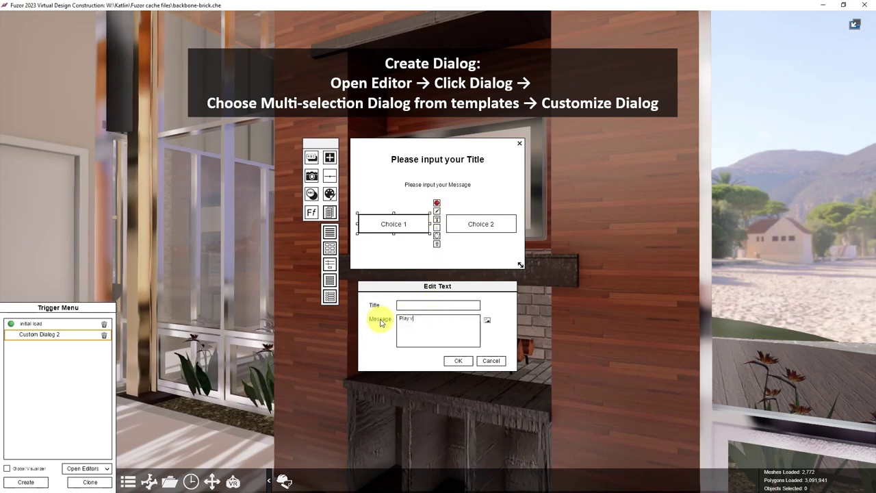
left_click(457, 362)
left_click(506, 224)
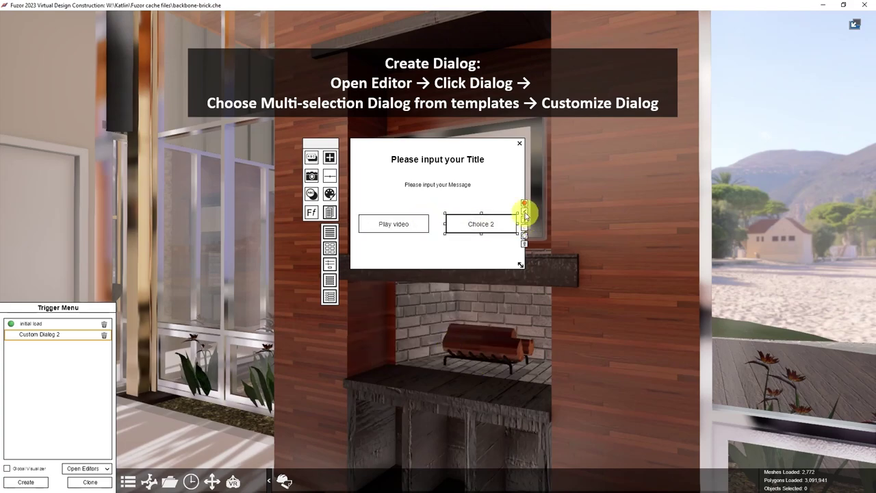
left_click(524, 212)
type("Stop Video")
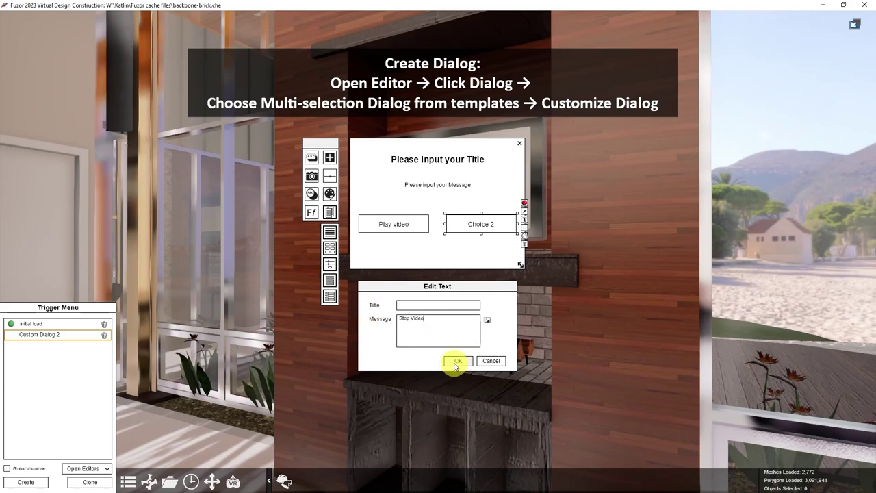
left_click(455, 361)
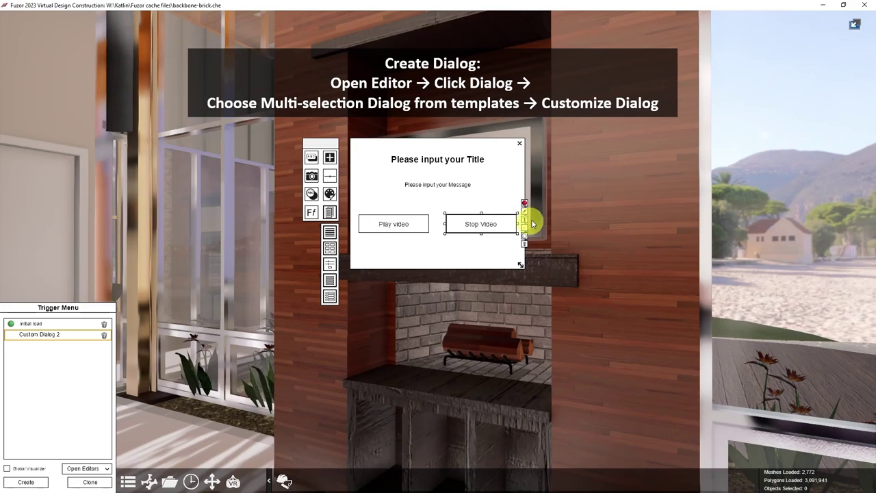
Give Stop Video a red background and Play video a dark green background.
left_click(524, 236)
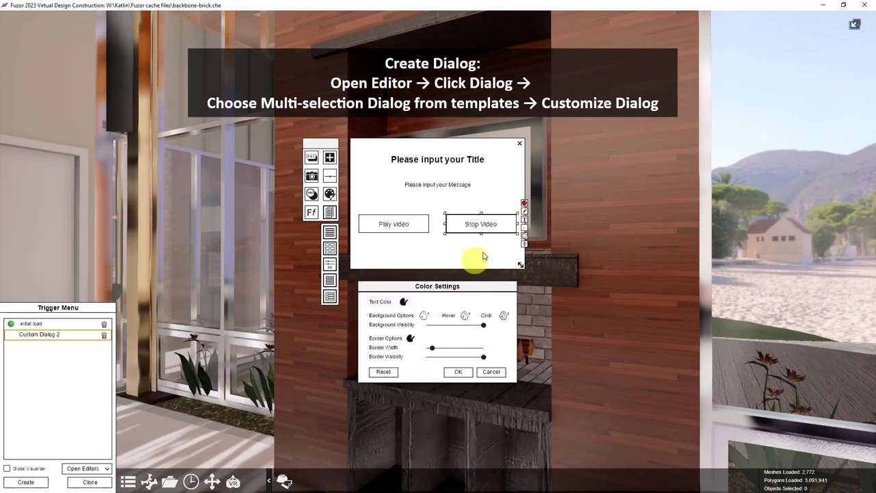
left_click(423, 314)
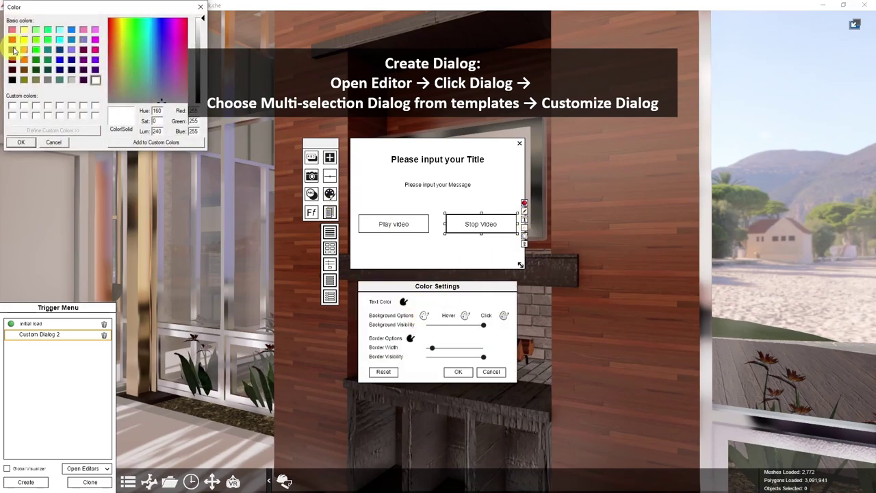
left_click(11, 40)
left_click(20, 141)
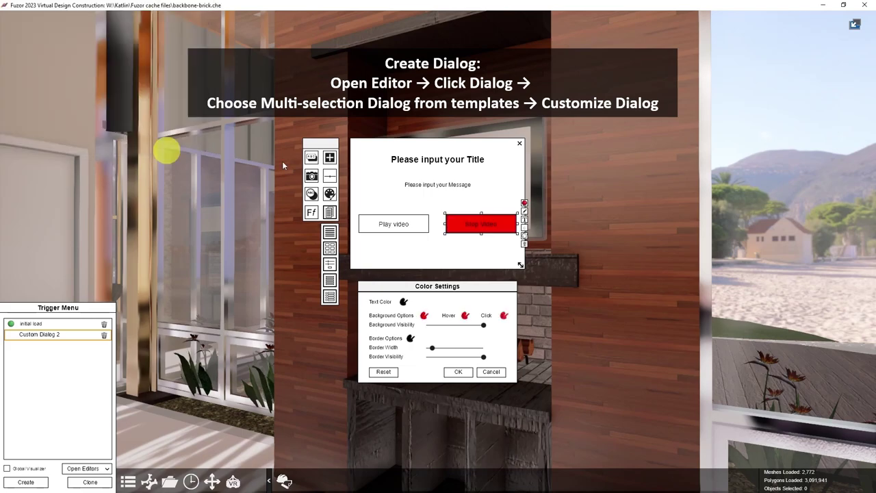
left_click(415, 223)
left_click(438, 240)
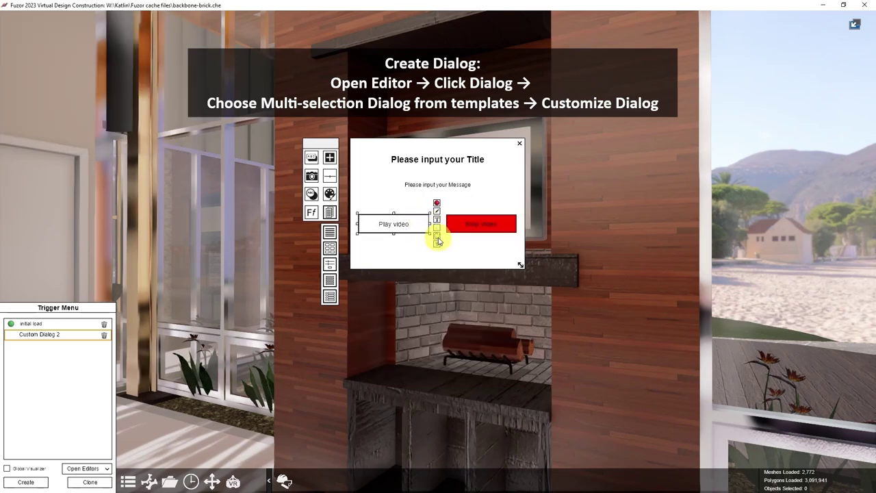
left_click(437, 236)
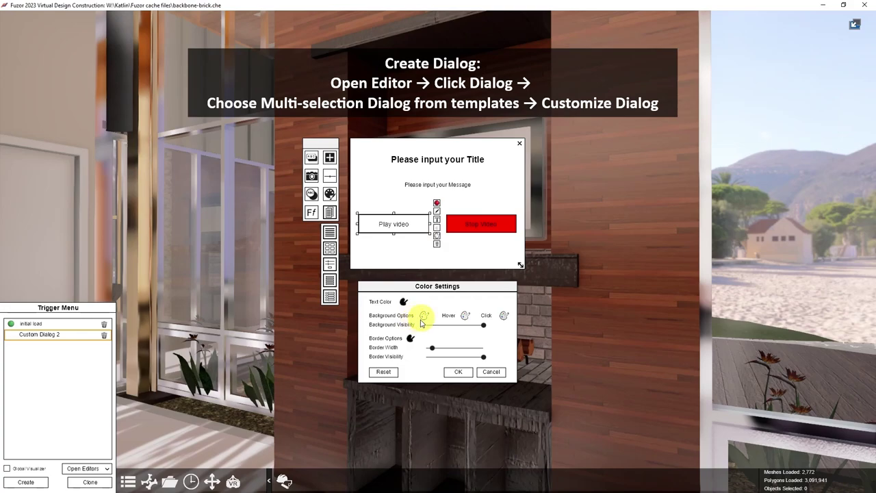
left_click(425, 314)
left_click(37, 61)
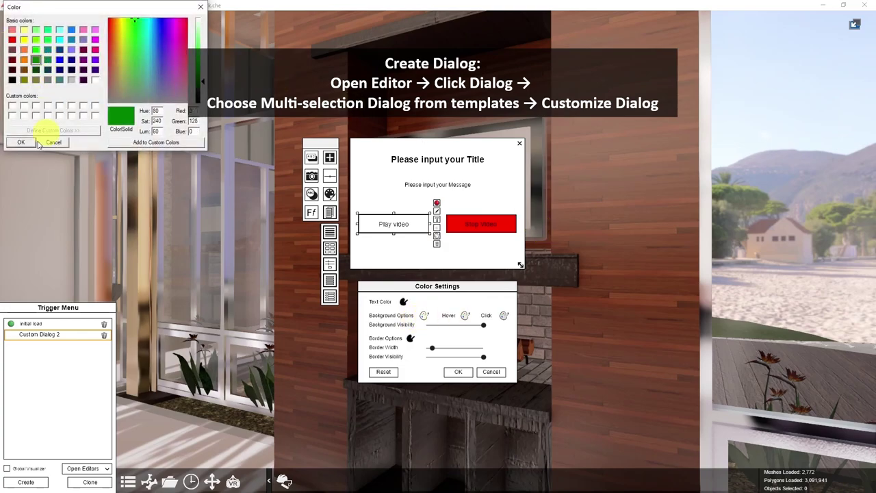
left_click(21, 143)
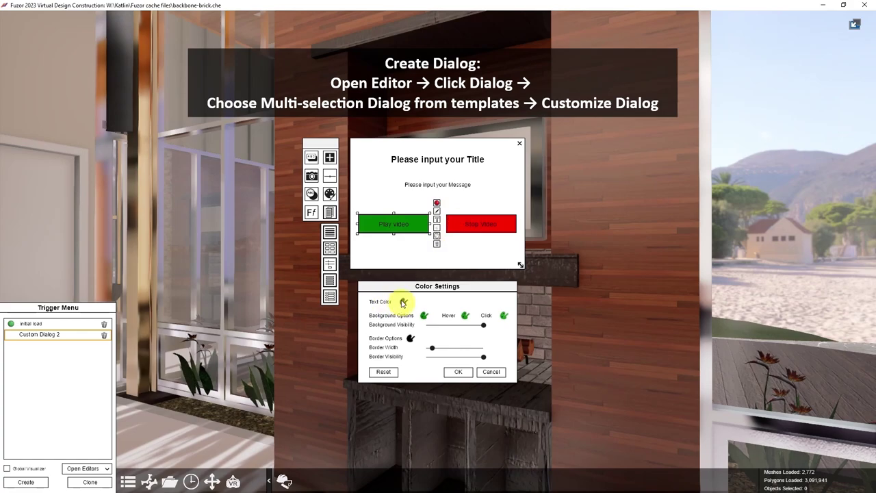
Set the dialog's global font colour to white.
left_click(312, 212)
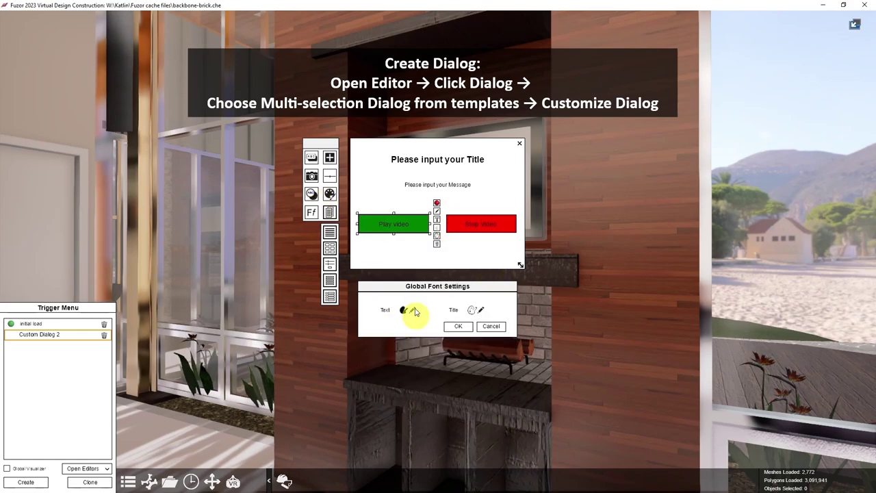
left_click(404, 310)
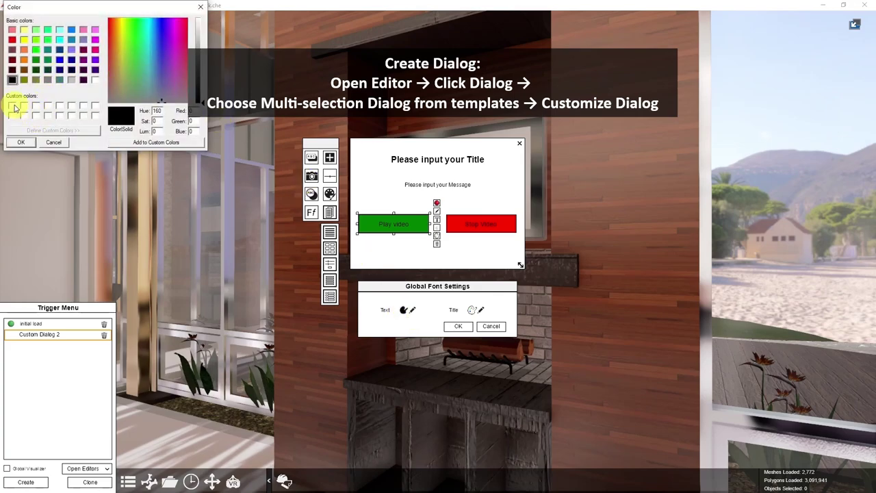
left_click(21, 141)
left_click(496, 176)
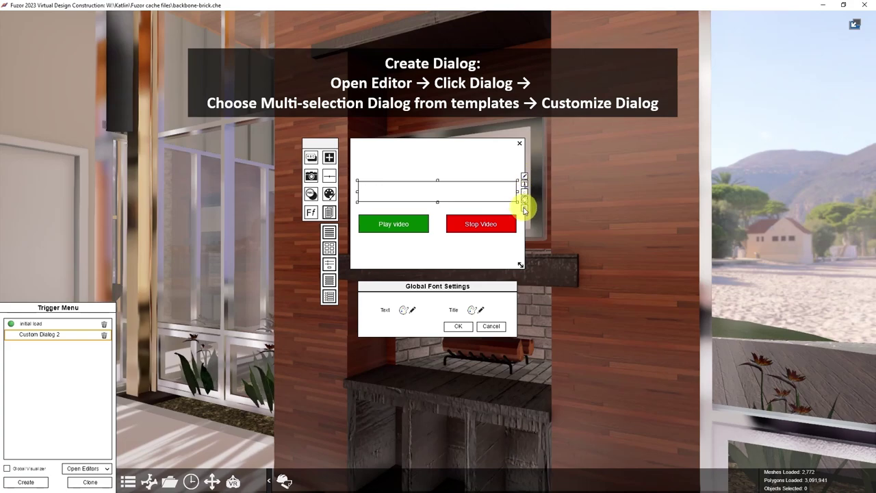
Resize the Play video and Stop Video buttons to be narrower and taller.
left_click(524, 210)
left_click(485, 179)
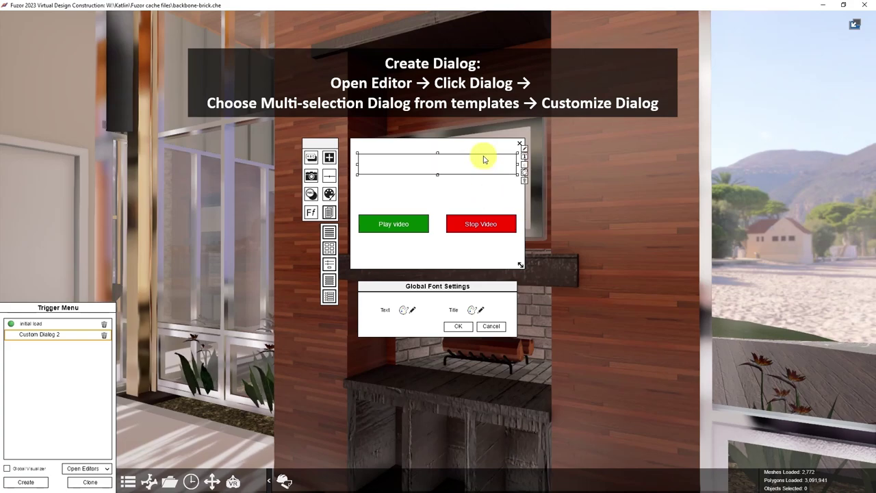
left_click(527, 183)
left_click(458, 326)
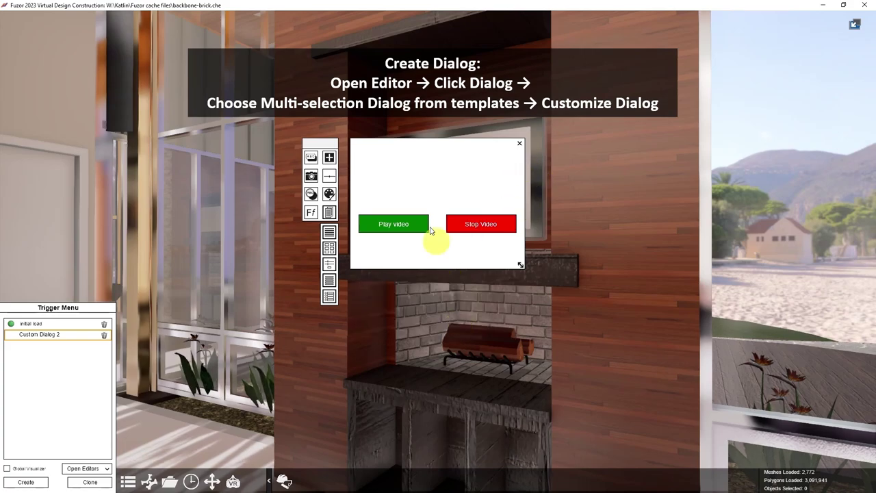
left_click(426, 223)
left_click_drag(430, 216, 419, 187)
left_click(473, 223)
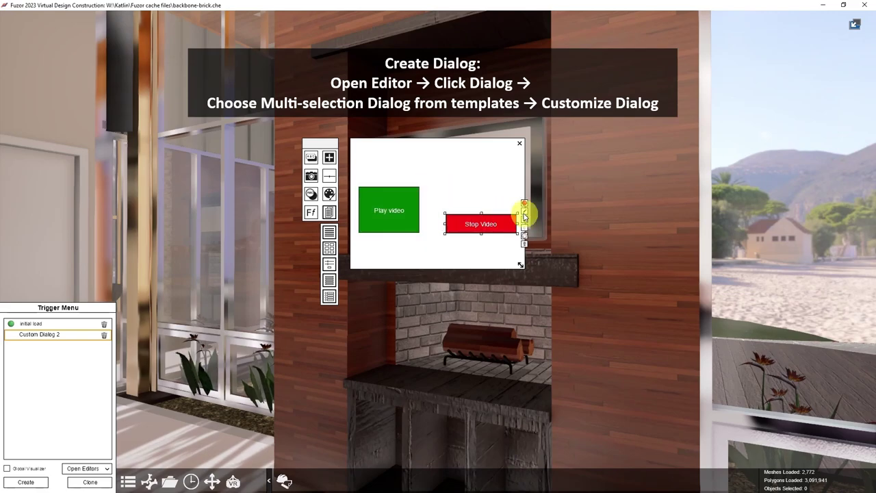
mouse_move(520, 215)
left_mouse_down()
mouse_move(504, 212)
mouse_move(500, 185)
mouse_move(473, 195)
left_mouse_up()
Shrink the dialog to fit and line Stop Video up beside Play video.
left_click(483, 206)
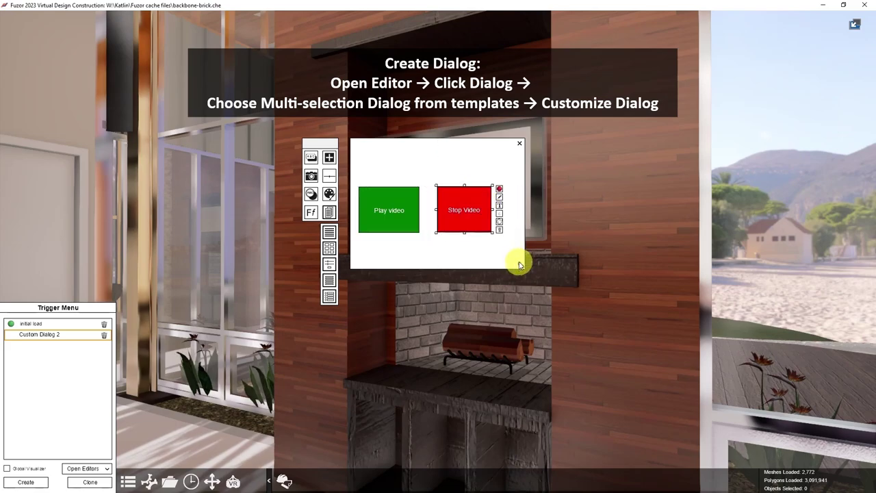
mouse_move(517, 267)
left_mouse_down()
mouse_move(481, 255)
mouse_move(512, 239)
mouse_move(513, 218)
left_mouse_up()
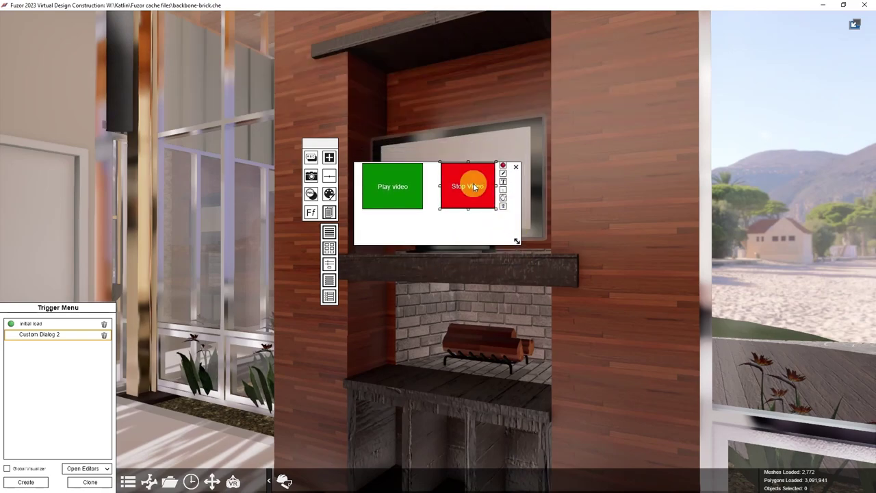
mouse_move(470, 182)
left_mouse_down()
mouse_move(462, 195)
mouse_move(418, 177)
mouse_move(449, 203)
mouse_move(690, 215)
mouse_move(729, 299)
mouse_move(729, 229)
mouse_move(622, 222)
mouse_move(638, 224)
left_mouse_up()
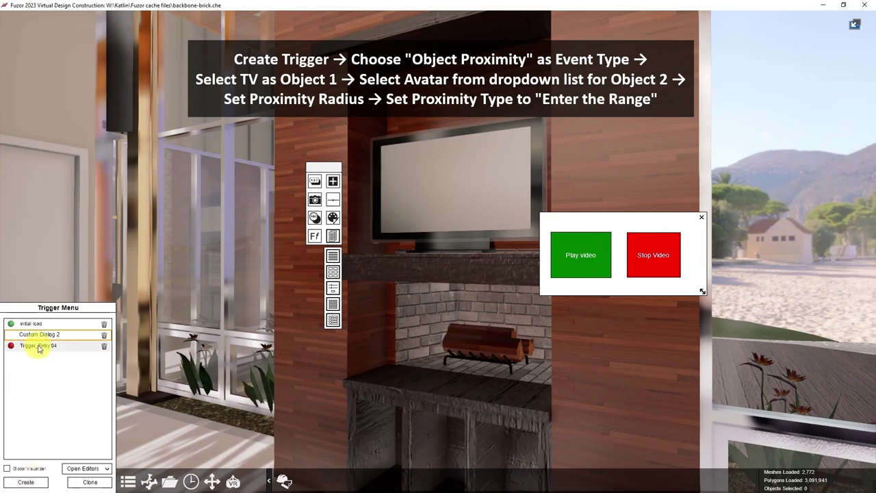
Open the new Dialog trigger and set its event type to Object Proximity.
double_click(39, 347)
type("Dialog")
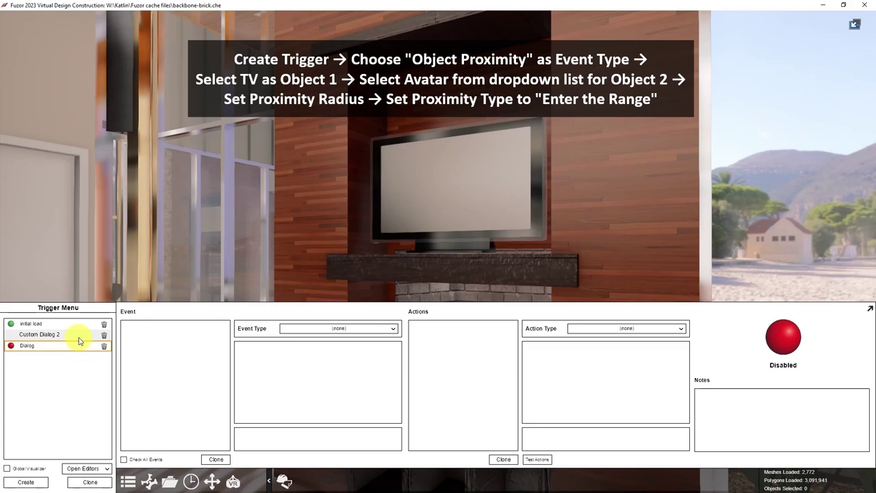
left_click(314, 329)
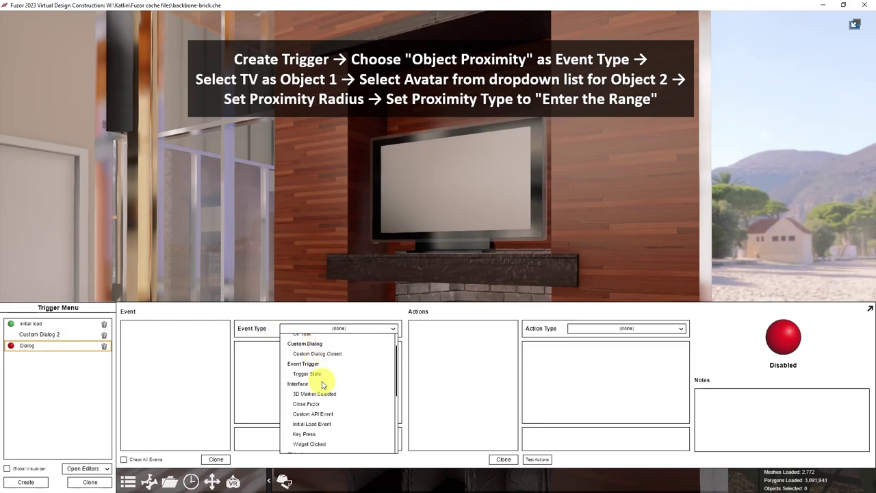
scroll(315, 404, "down", 1)
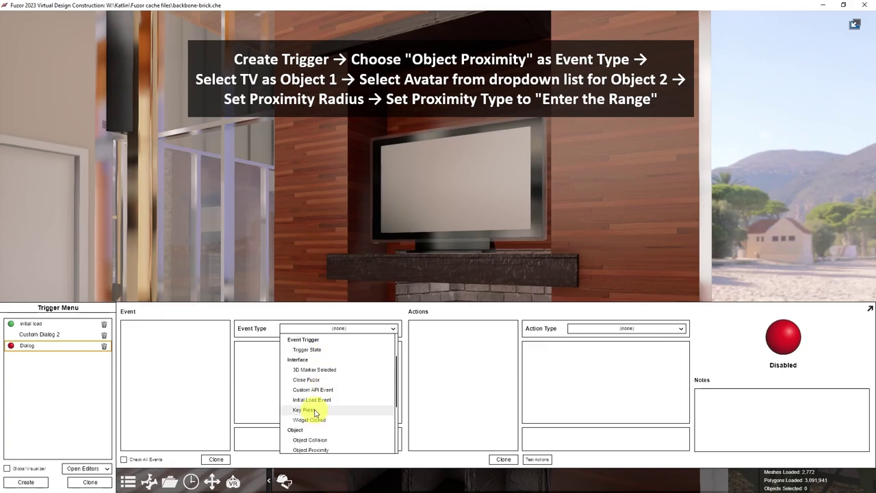
scroll(316, 413, "down", 1)
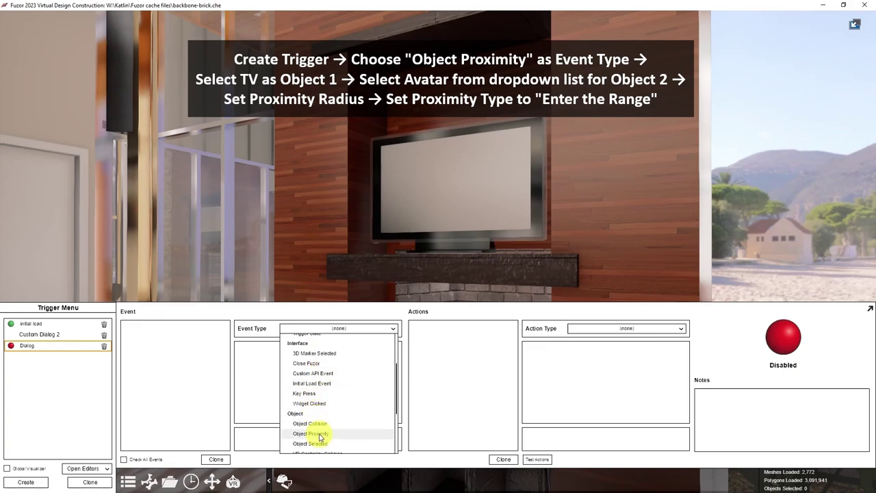
left_click(320, 435)
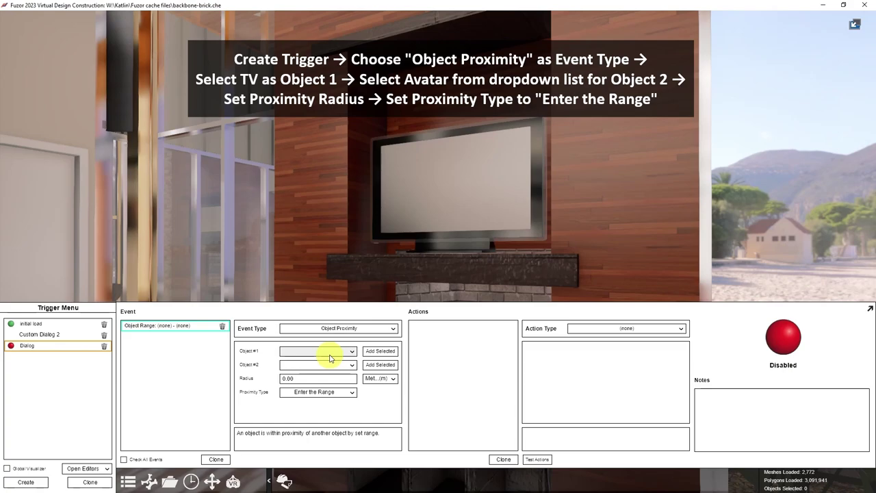
Set the proximity to the TV and the Avatar, radius 1, Enter the Range.
left_click(450, 206)
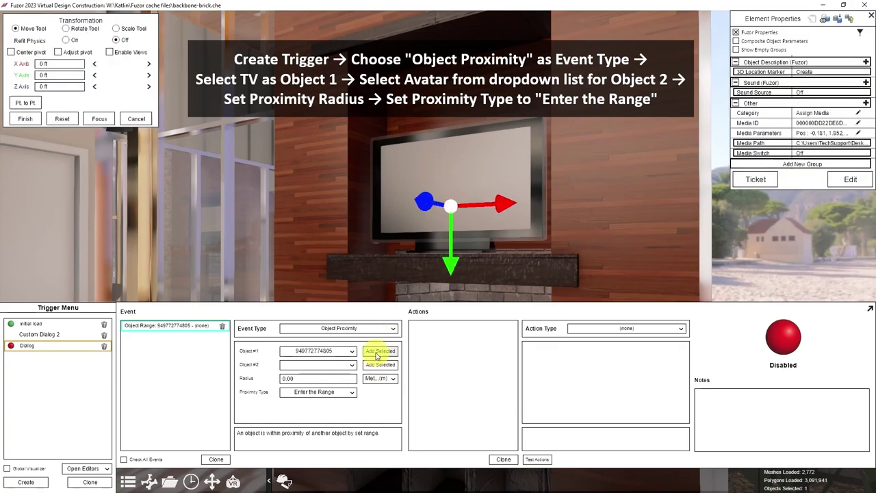
left_click(327, 366)
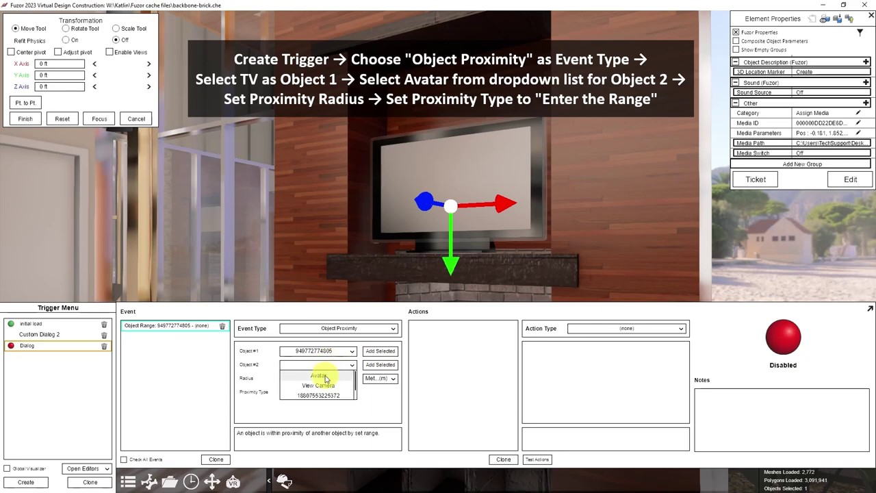
left_click(325, 378)
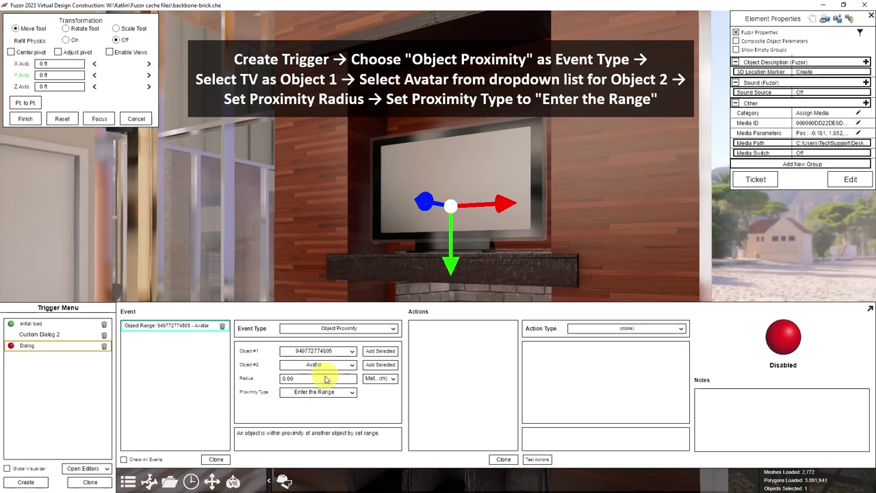
left_click_drag(330, 381, 250, 378)
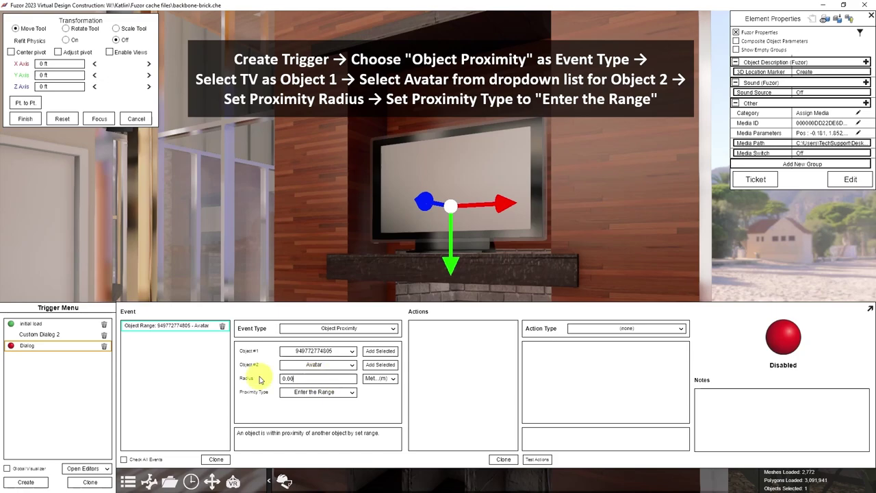
type("1")
left_click(336, 394)
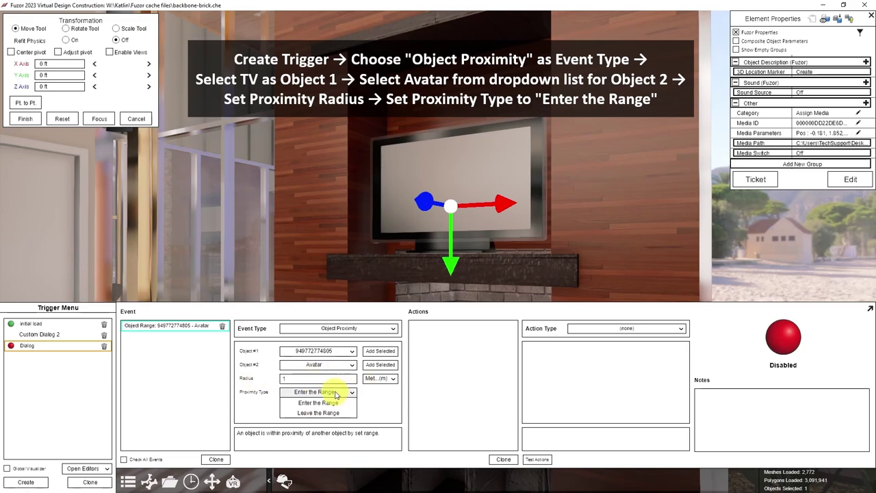
left_click(349, 403)
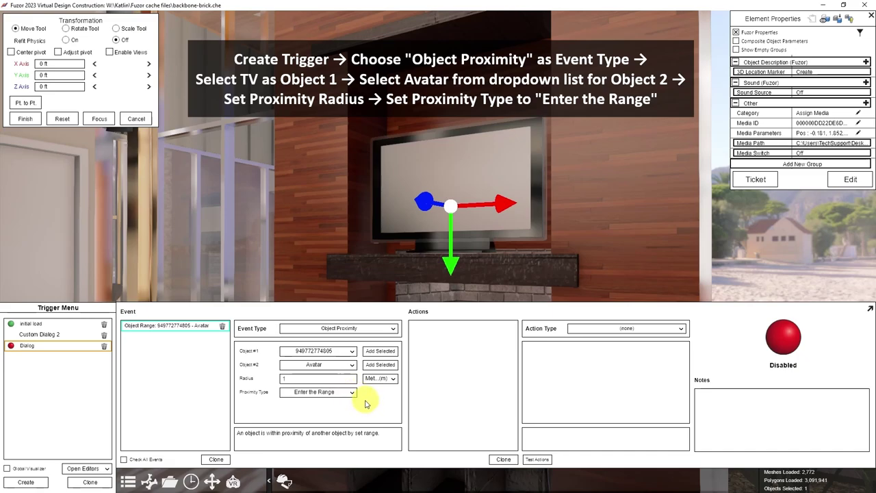
Set the Dialog trigger's action to Toggle Custom Dialog with Custom Dialog 2 and Dialog State True.
left_click(583, 331)
scroll(602, 384, "up", 2)
scroll(610, 393, "up", 3)
scroll(607, 395, "up", 2)
left_click(605, 370)
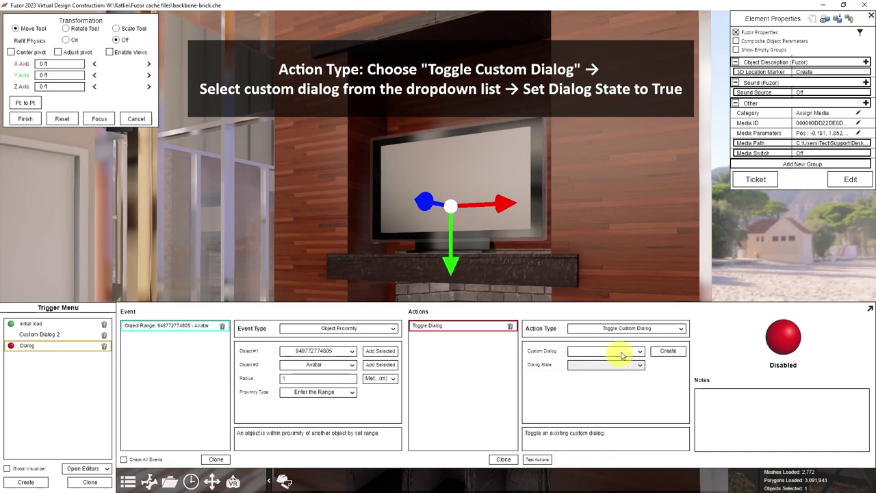
left_click(637, 352)
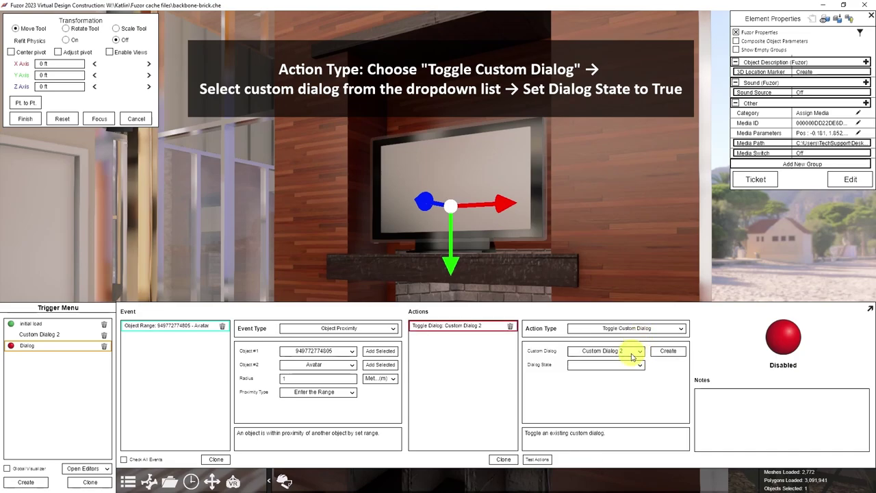
left_click(630, 365)
left_click(611, 376)
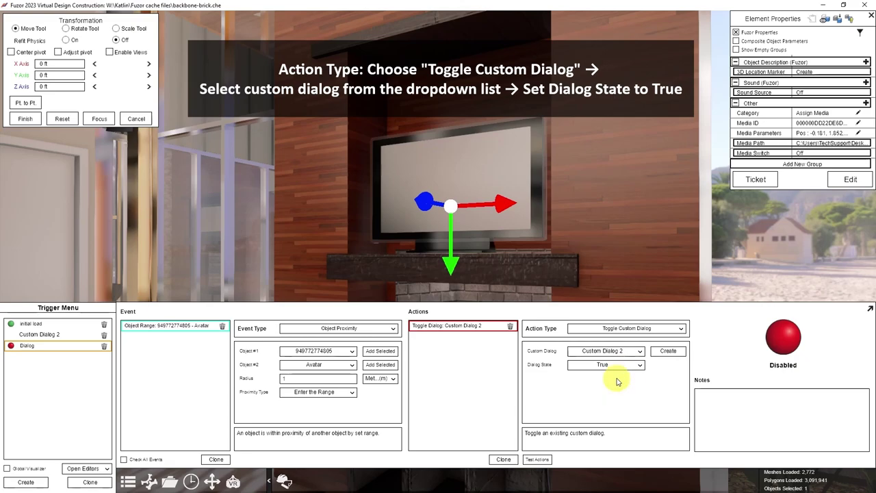
Enable the Dialog trigger, test that the Play/Stop dialog pops up, and reselect Custom Dialog 2.
left_click(783, 336)
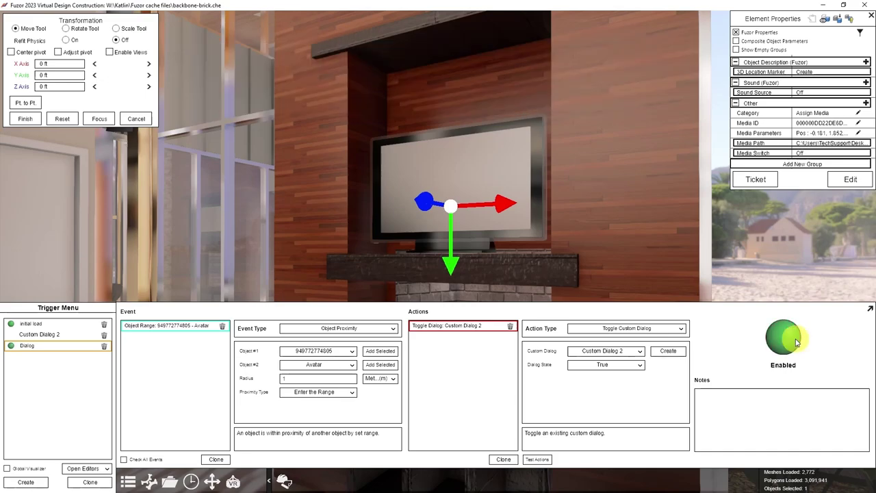
left_click(543, 460)
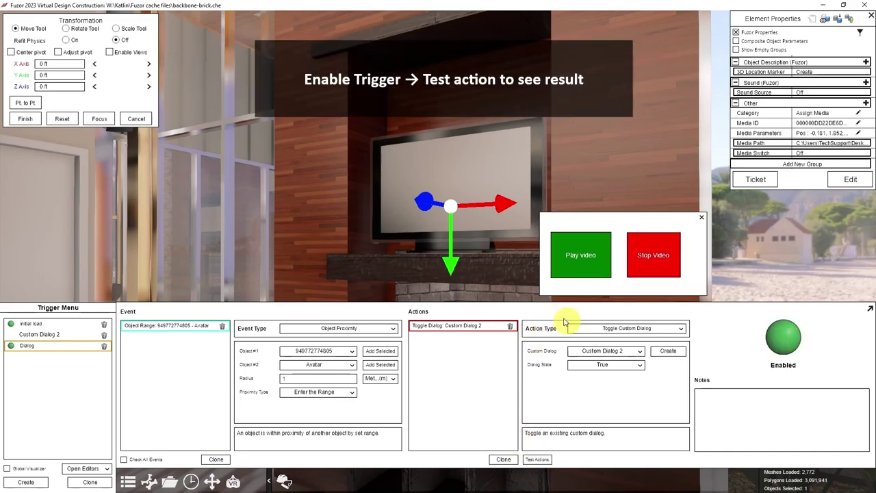
left_click(43, 334)
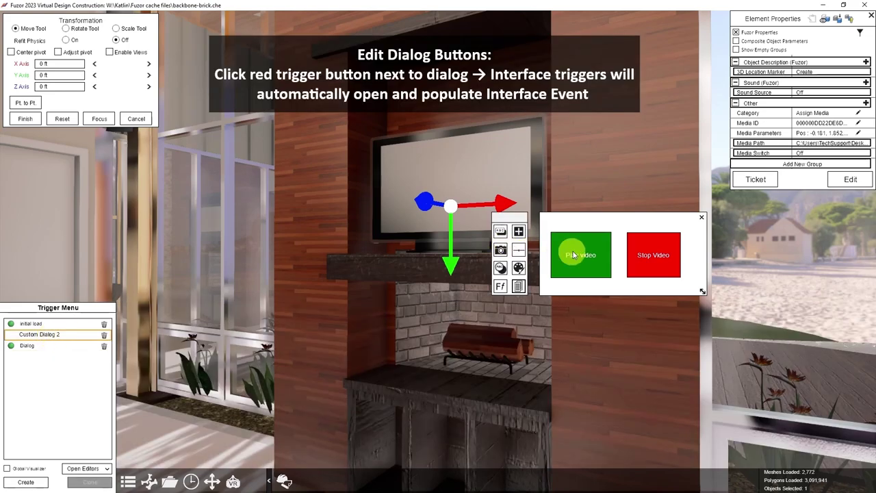
Give the Play video button's trigger an Object Visibility action making the TV media visible.
left_click(605, 245)
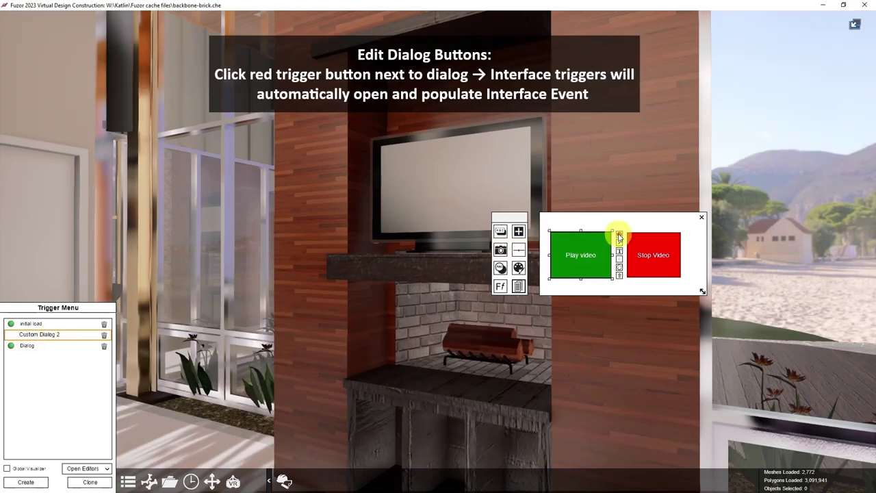
left_click(619, 236)
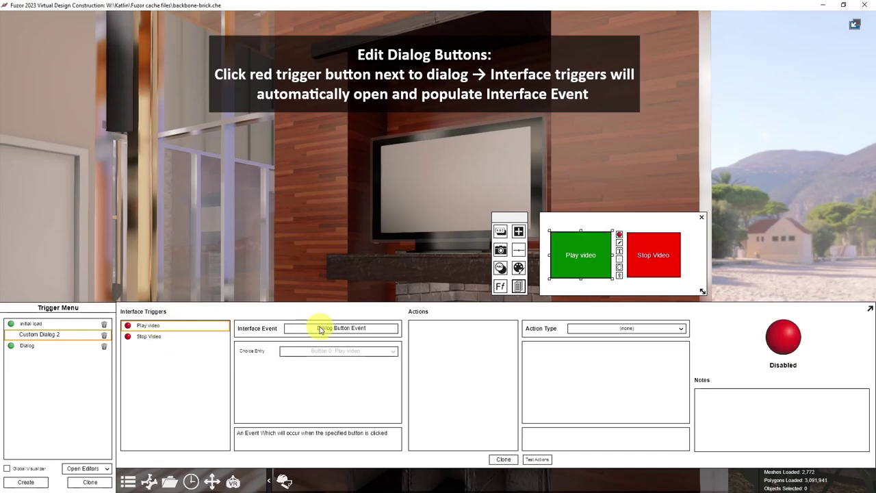
left_click(579, 330)
scroll(585, 370, "down", 3)
scroll(589, 373, "down", 3)
scroll(591, 373, "down", 1)
left_click(594, 371)
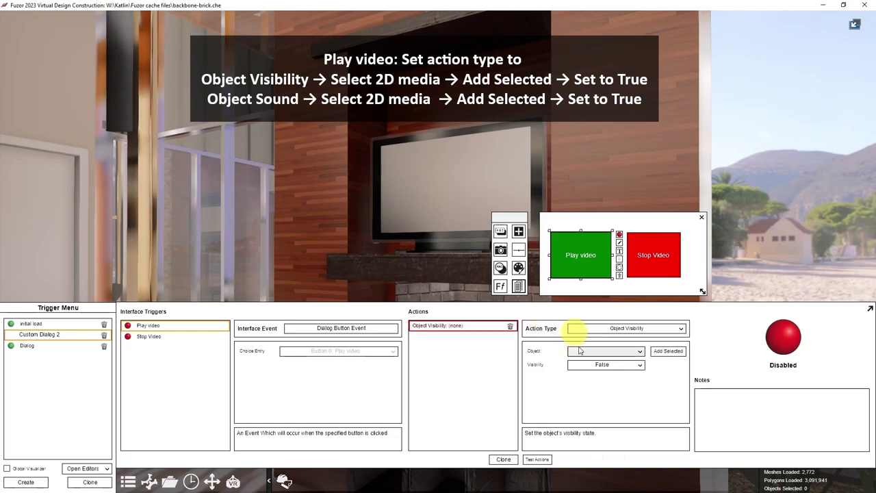
left_click(468, 221)
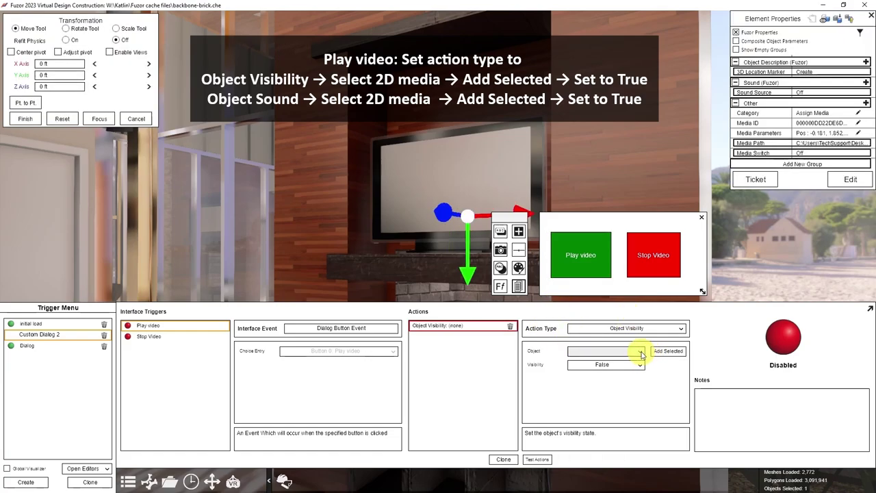
left_click(666, 351)
left_click(620, 365)
Add a Play Object Sound action turning the TV media's sound on, then enable and test the trigger.
left_click(623, 329)
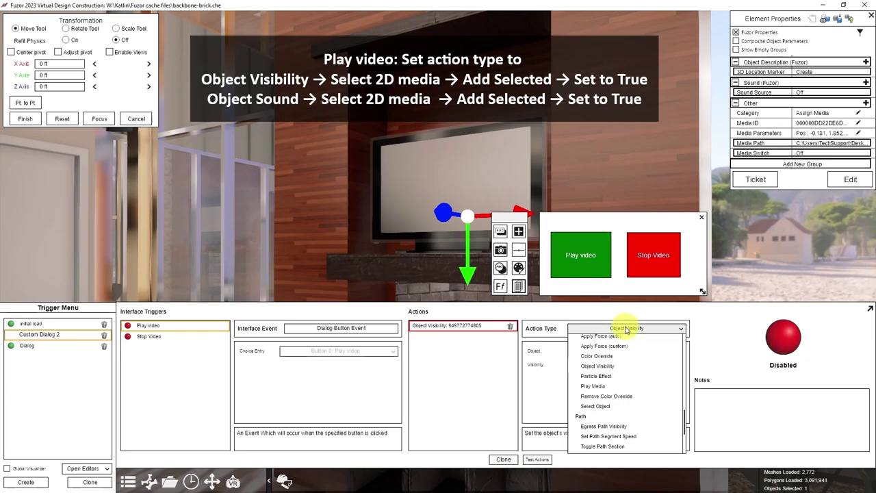
scroll(626, 403, "up", 2)
scroll(626, 404, "up", 2)
scroll(626, 404, "up", 2)
scroll(627, 404, "up", 2)
scroll(626, 405, "down", 3)
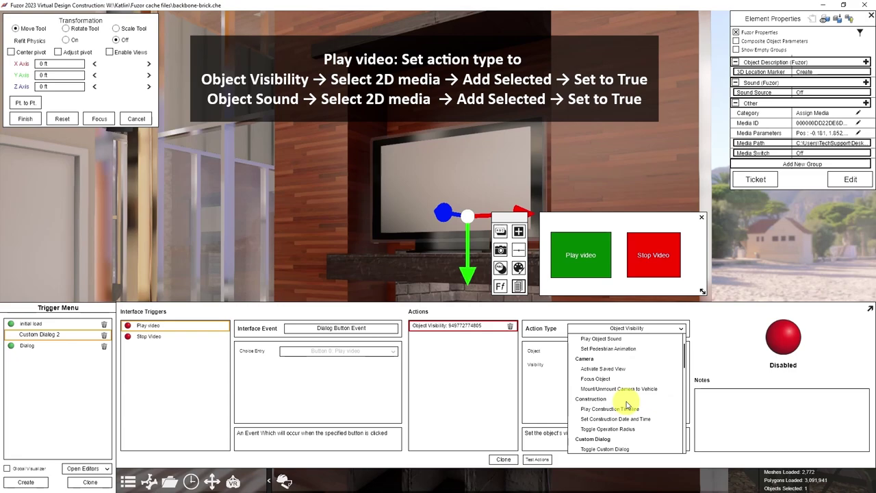
left_click(612, 336)
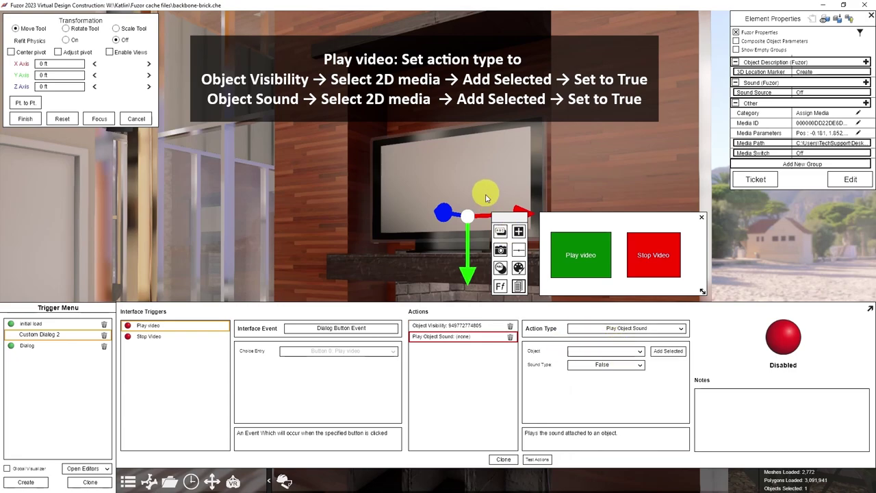
left_click(667, 352)
left_click(615, 365)
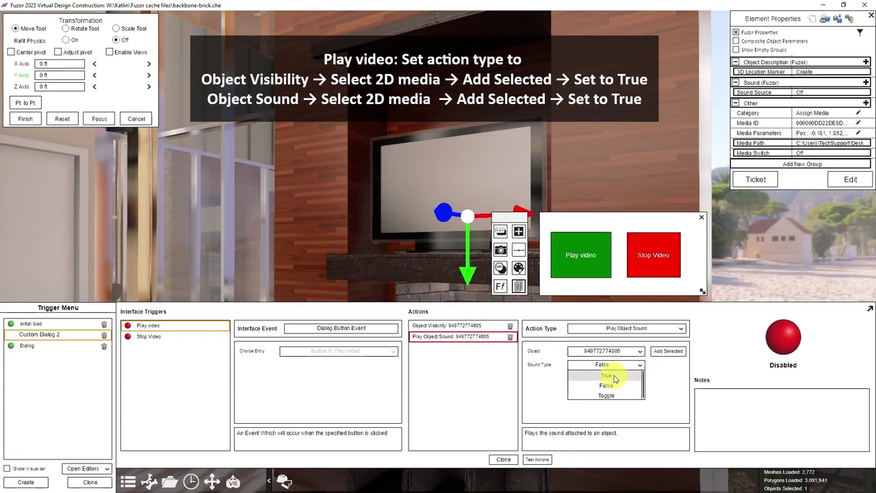
left_click(608, 375)
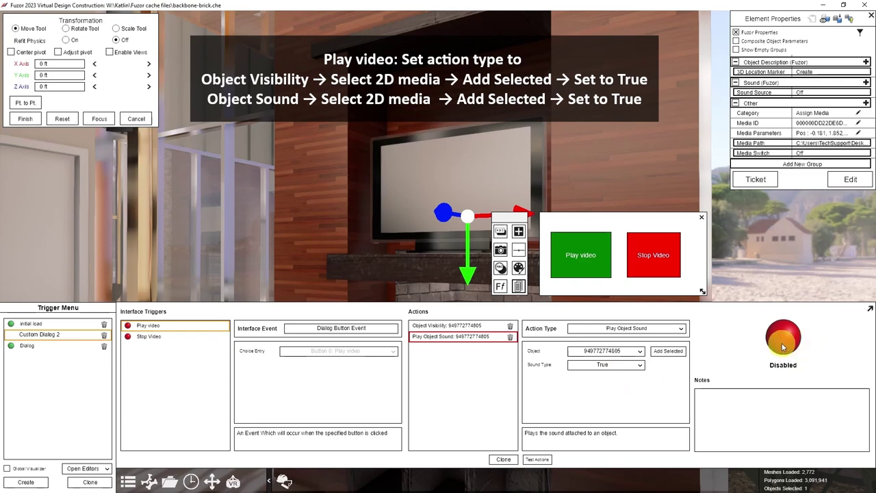
left_click(783, 339)
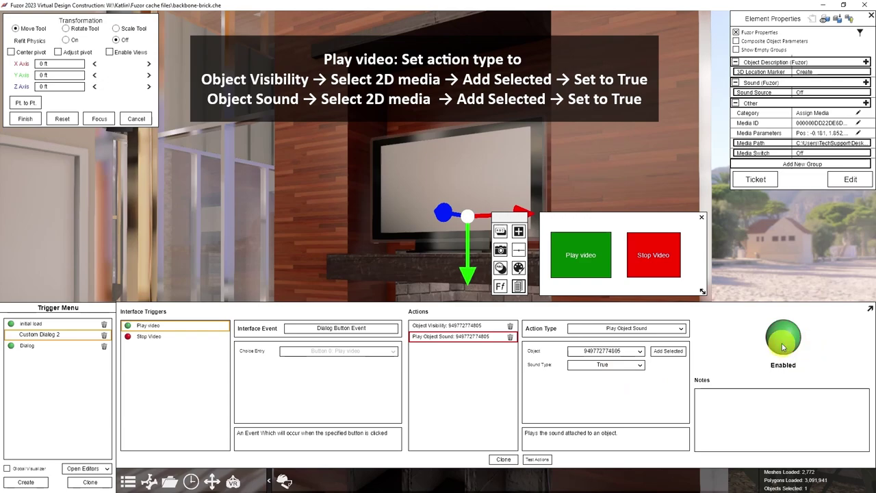
left_click(538, 459)
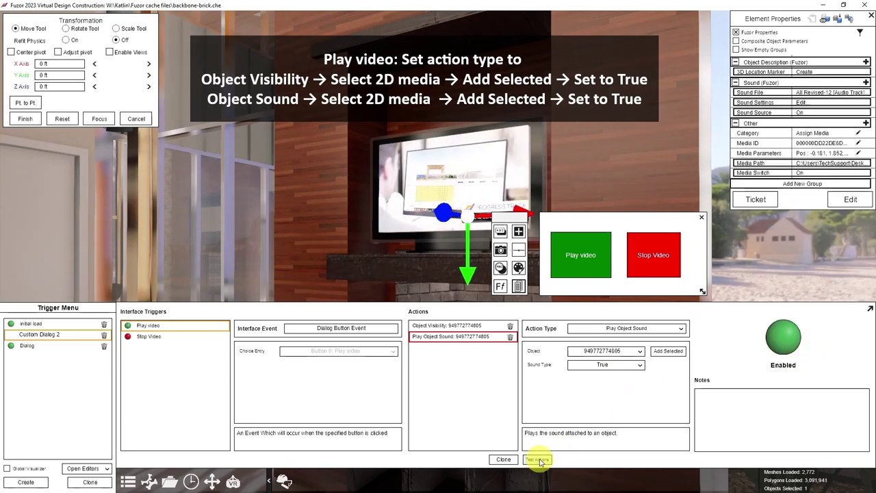
Give the Stop Video trigger an Object Visibility action targeting the TV media to hide it.
left_click(148, 338)
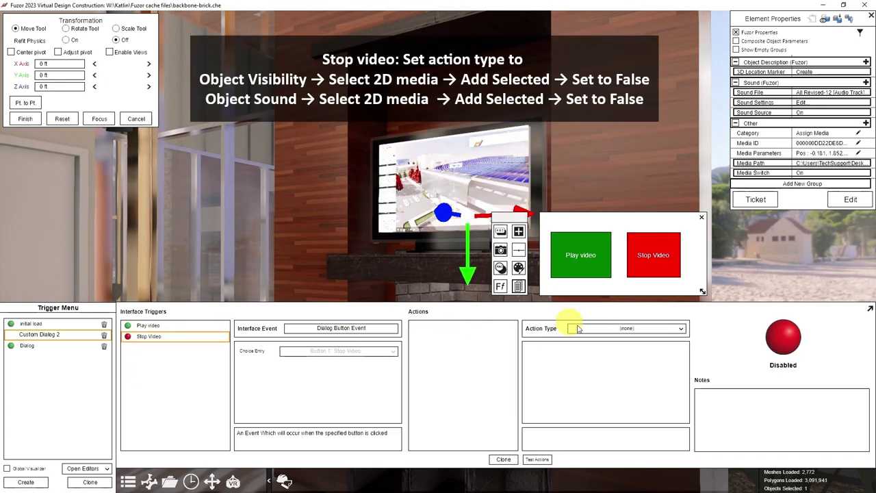
left_click(578, 329)
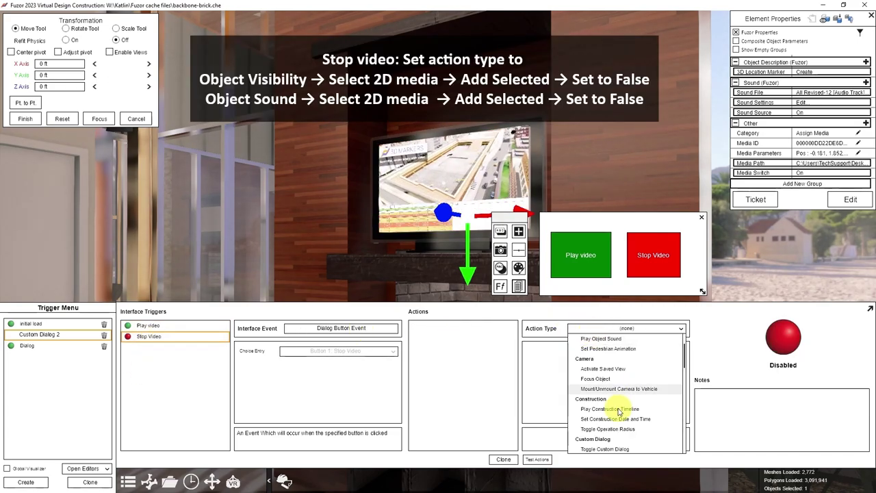
scroll(620, 410, "down", 1)
scroll(619, 410, "down", 1)
scroll(619, 411, "down", 1)
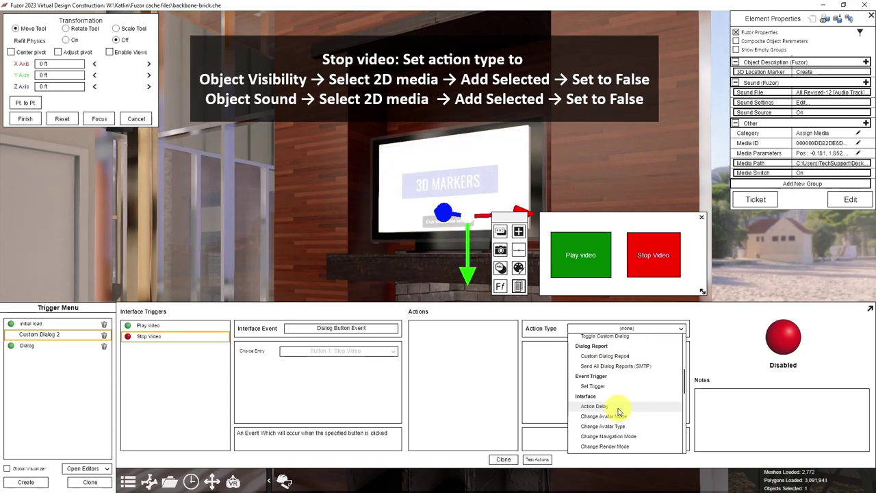
scroll(619, 411, "down", 1)
scroll(620, 411, "down", 2)
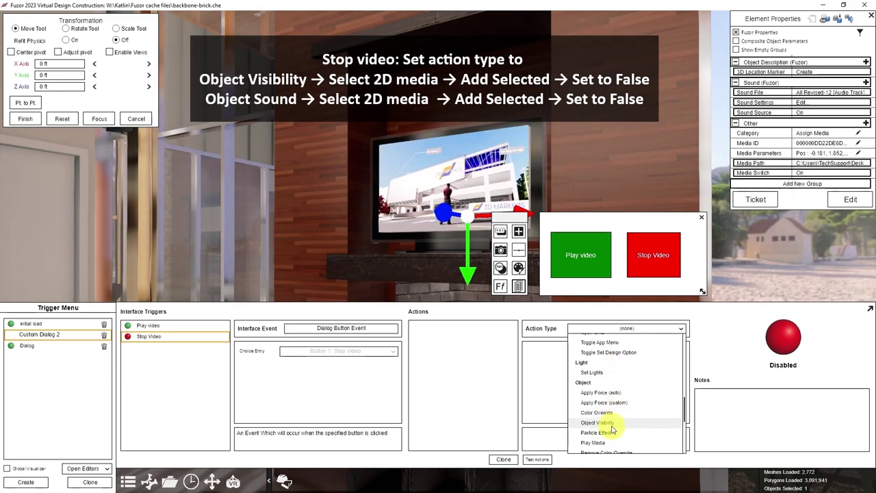
left_click(612, 424)
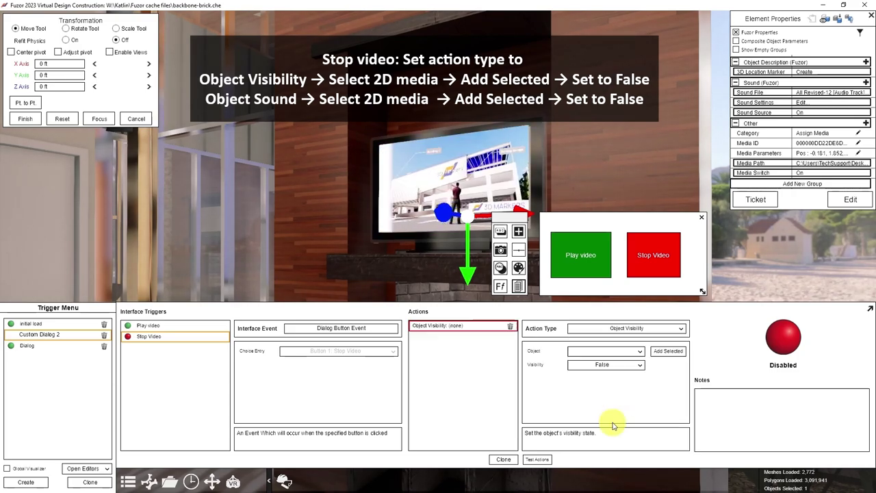
left_click(668, 353)
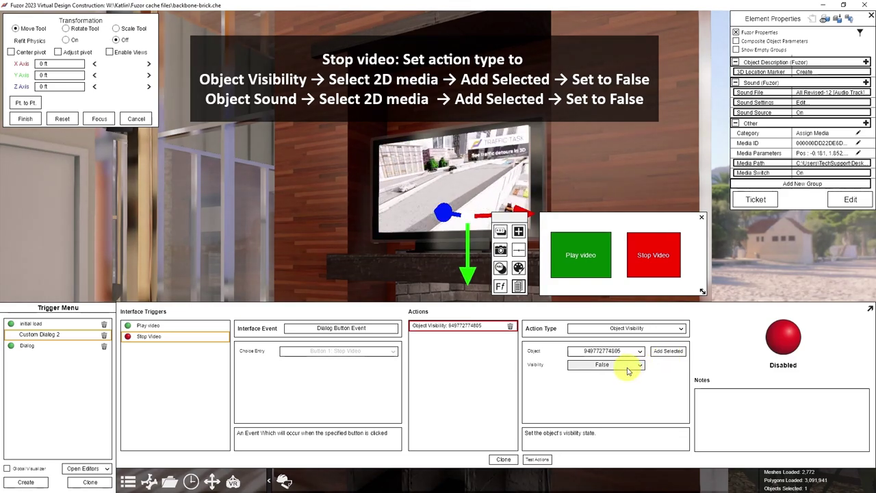
Add a Play Object Sound action turning off the TV media's sound, then enable and test the trigger.
left_click(623, 328)
scroll(628, 418, "up", 3)
scroll(628, 417, "up", 3)
scroll(628, 418, "up", 3)
scroll(629, 417, "up", 3)
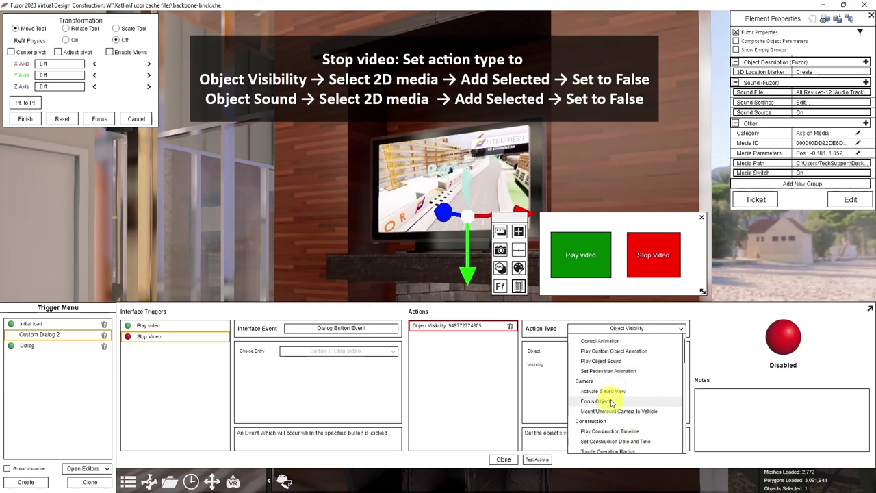
left_click(609, 361)
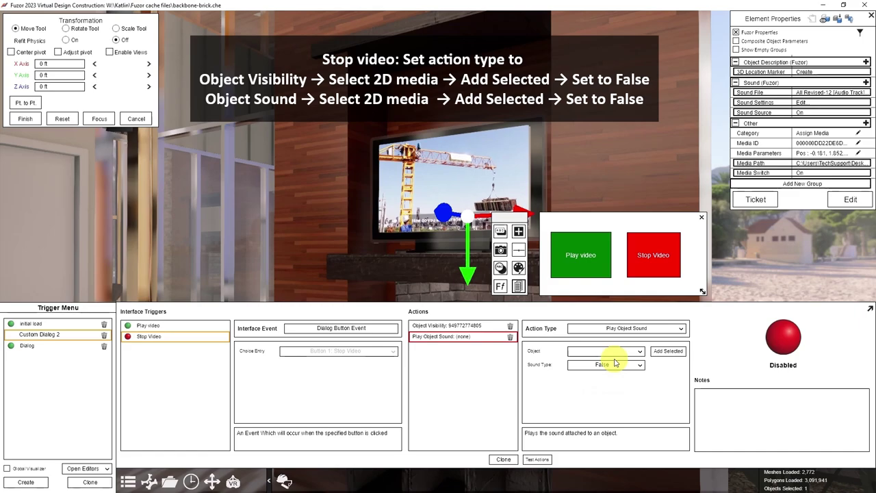
left_click(655, 354)
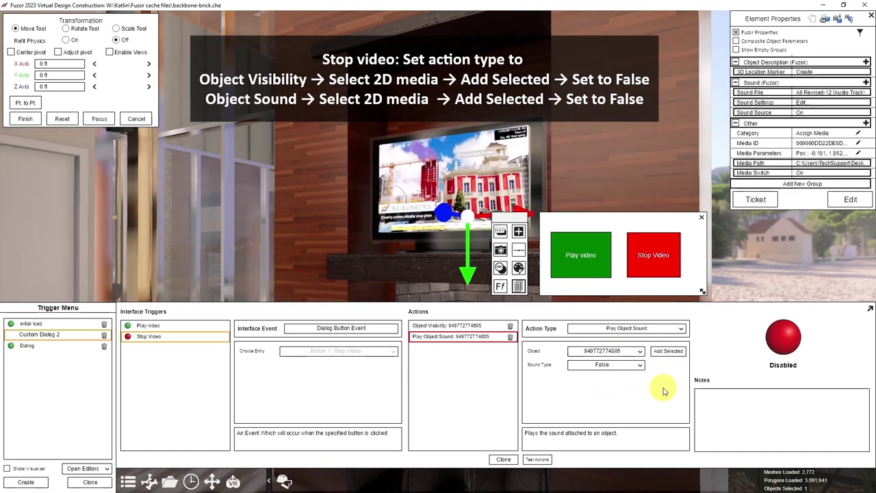
left_click(779, 340)
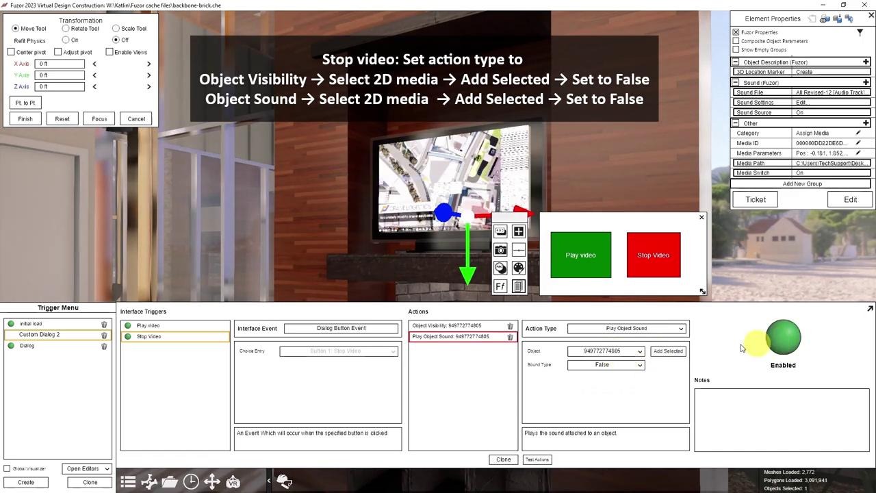
left_click(533, 459)
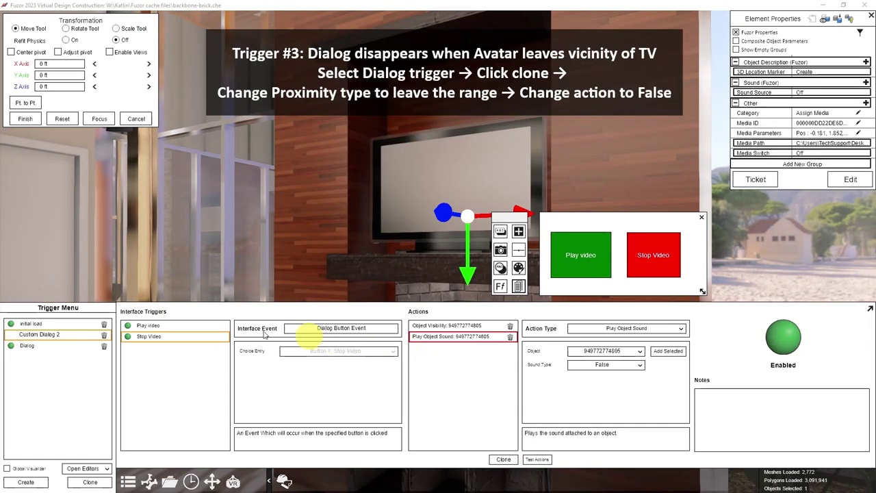
Clone the Dialog trigger and rename the copy 'Dialog close'.
left_click(41, 350)
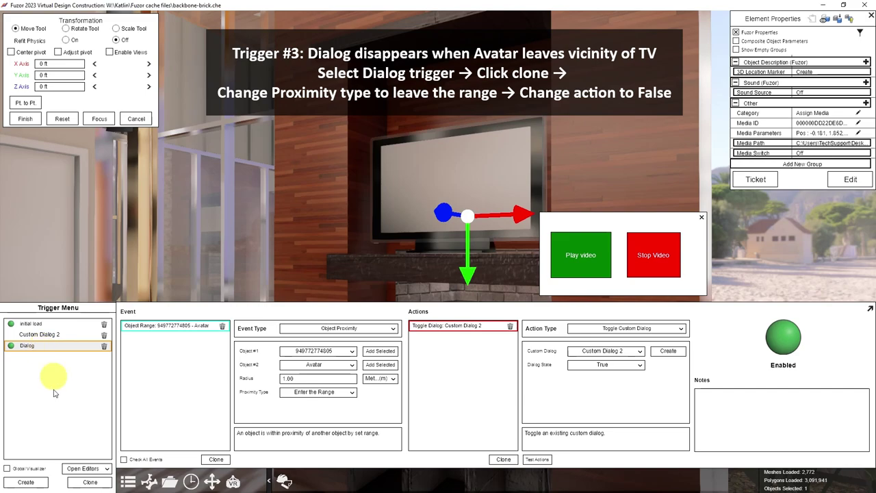
left_click(83, 483)
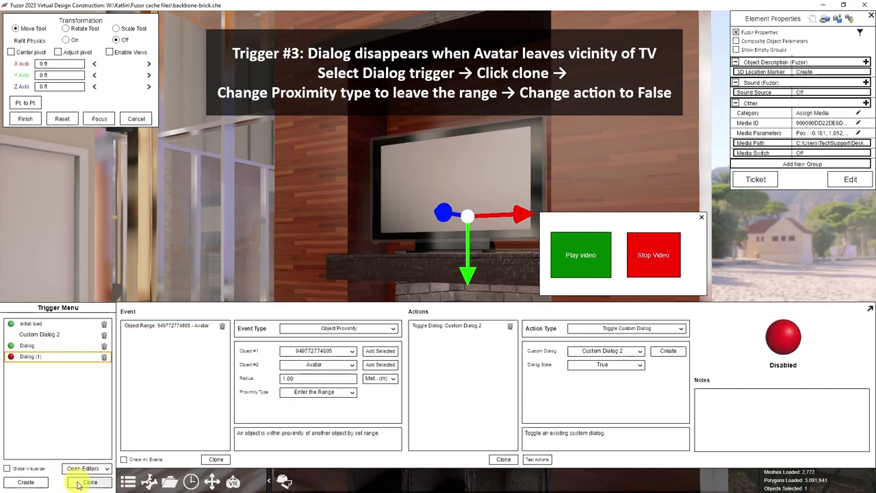
left_click(31, 358)
double_click(31, 358)
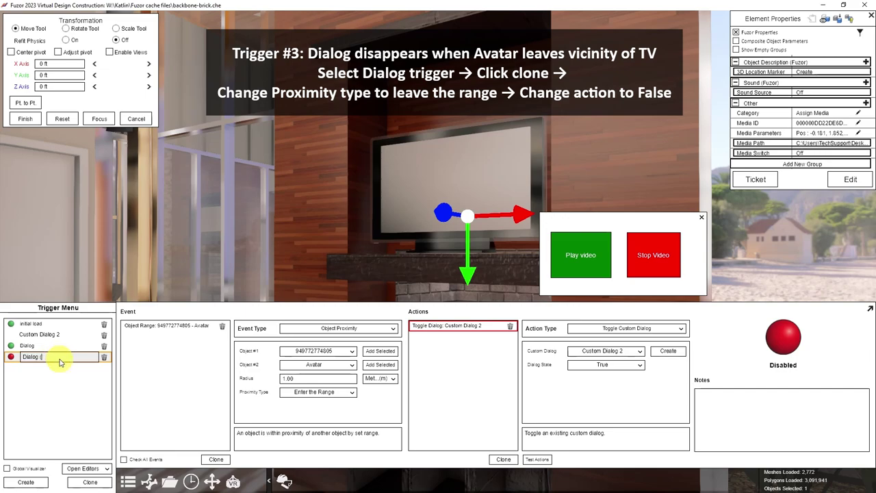
type("close")
key("Return")
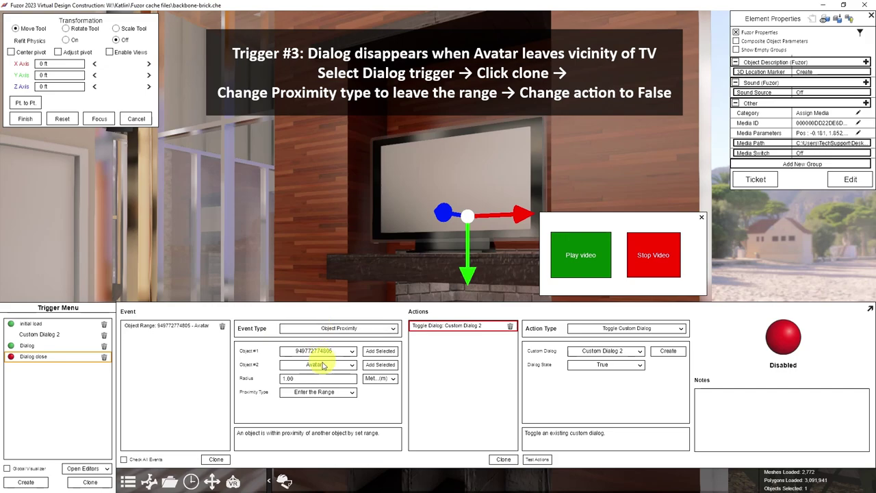
Set Dialog close to fire on Leave the Range with Dialog State False, then enable and test it.
left_click(325, 392)
left_click(324, 413)
left_click(611, 364)
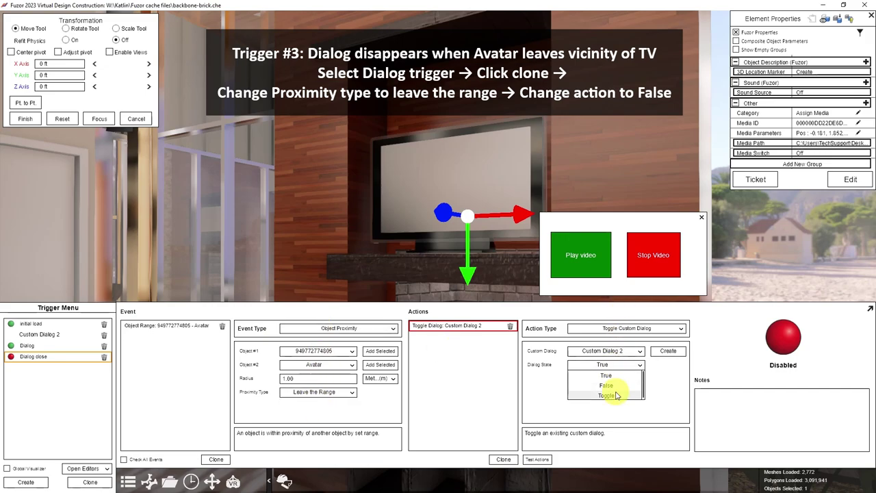
left_click(606, 385)
left_click(783, 338)
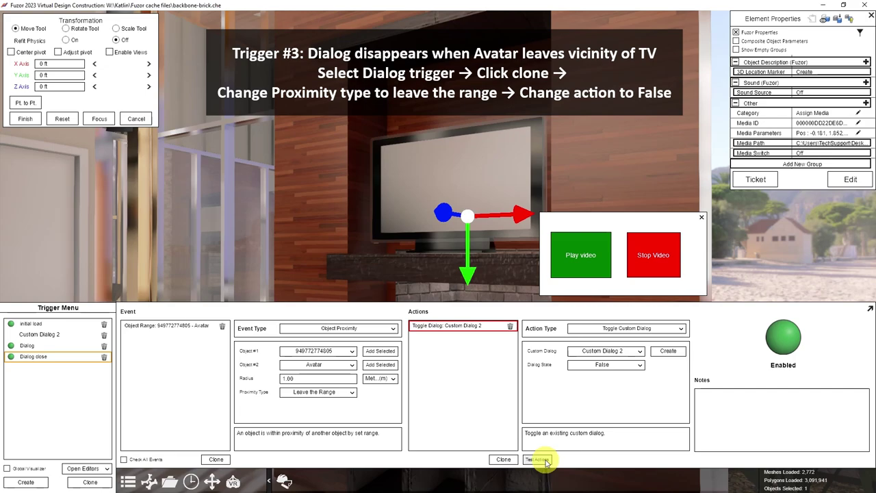
left_click(544, 460)
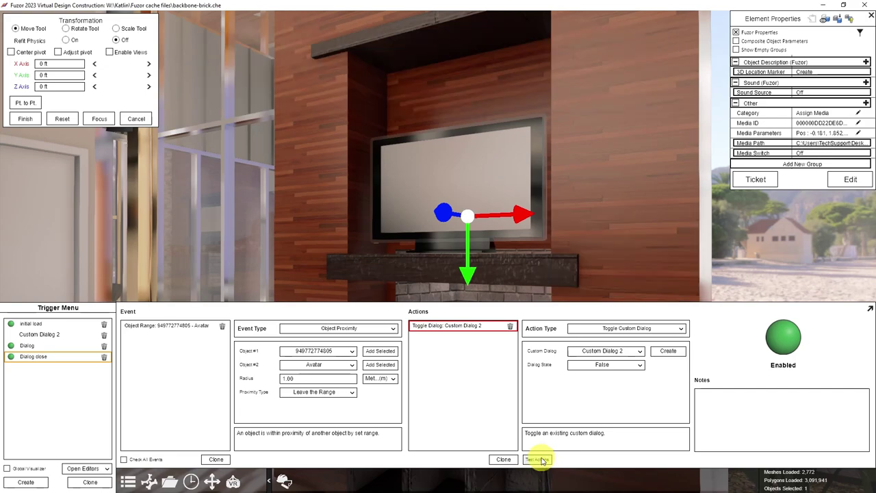
Return to the walkthrough, walk the avatar up to the TV, and start the video.
left_click(284, 481)
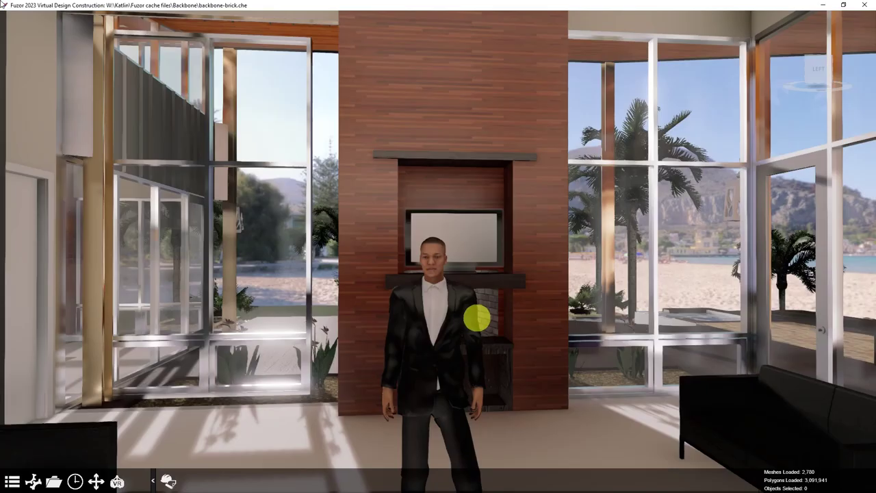
key("w")
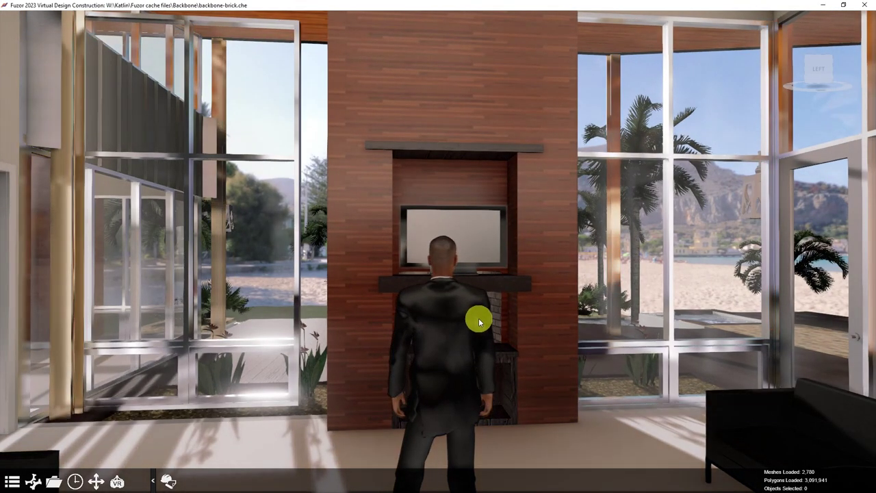
key("w")
key("w")
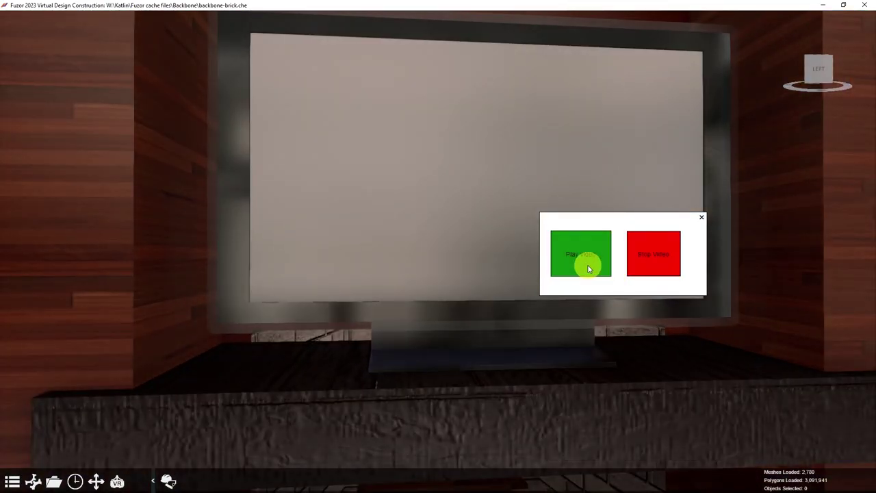
left_click(586, 266)
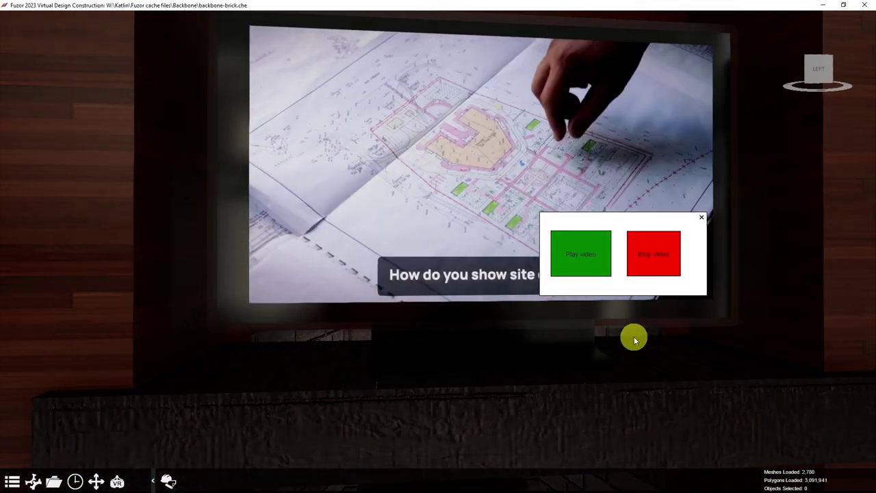
Stop the video from the dialog and walk the avatar back until the dialog closes.
key("d")
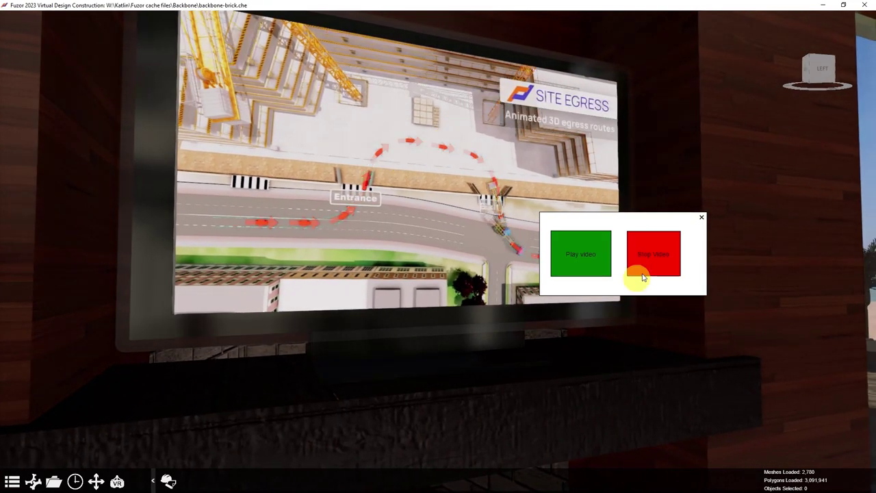
left_click(651, 263)
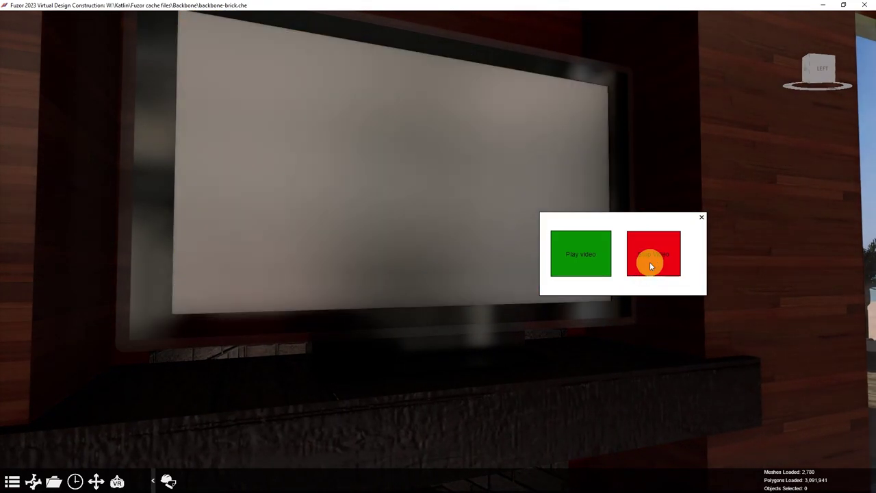
key("s")
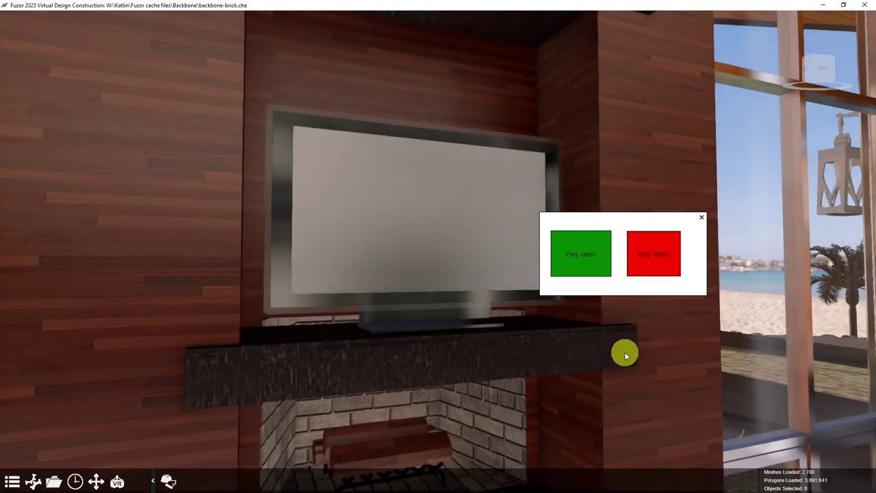
key("s")
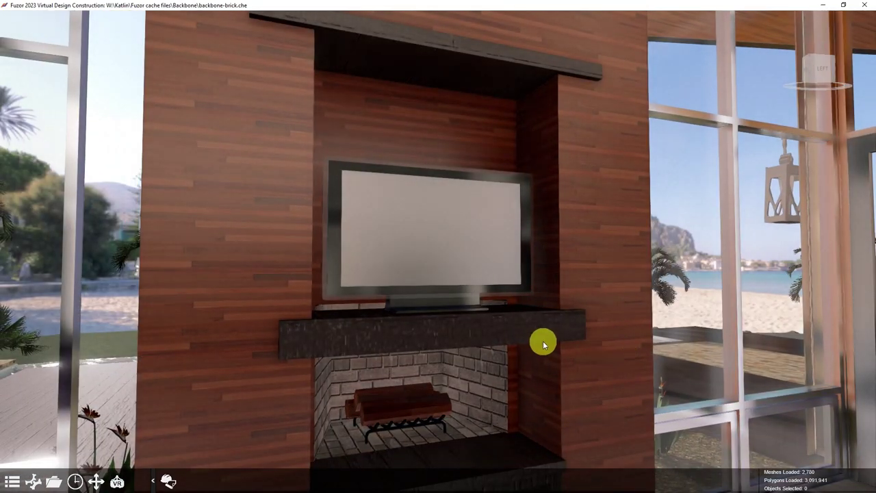